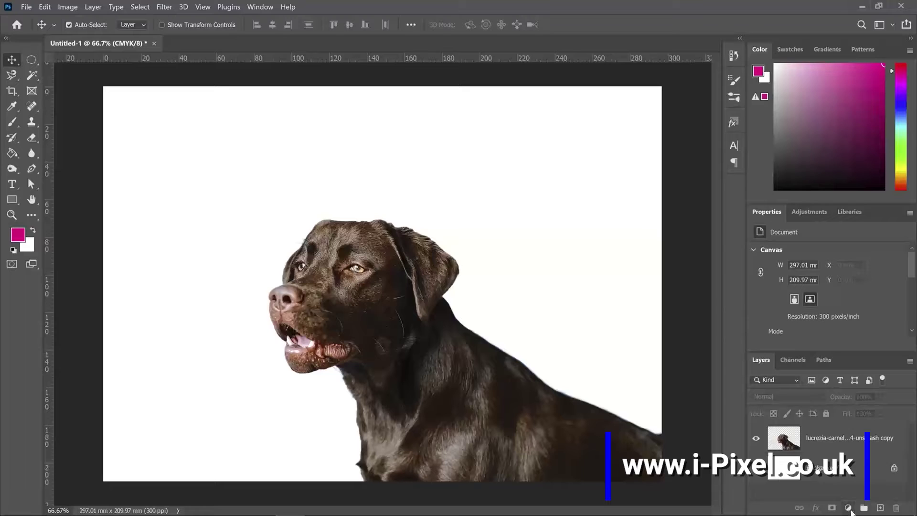
Step: Add a magenta Solid Color fill layer over the whole document, keeping the default name, Normal mode and 100% opacity
{"action": "left_click", "coordinate": [848, 508]}
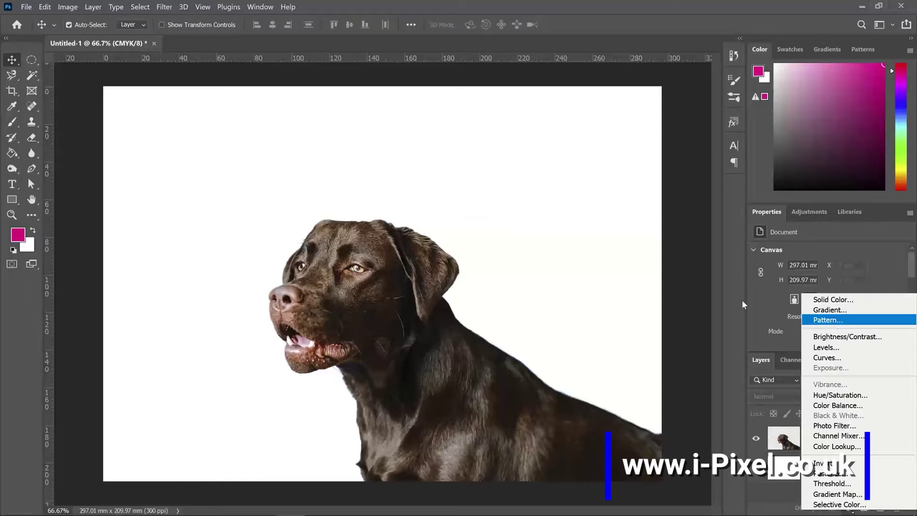
{"action": "left_click", "coordinate": [91, 8]}
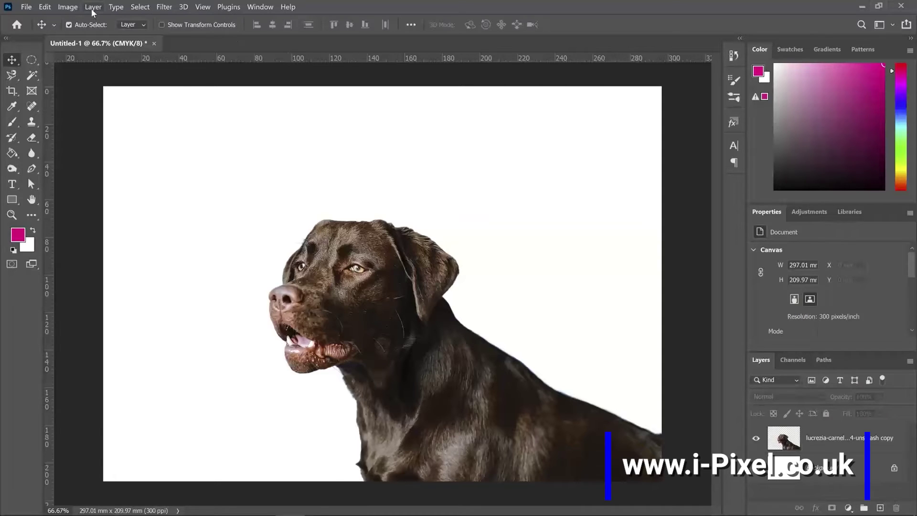
{"action": "left_click", "coordinate": [90, 9]}
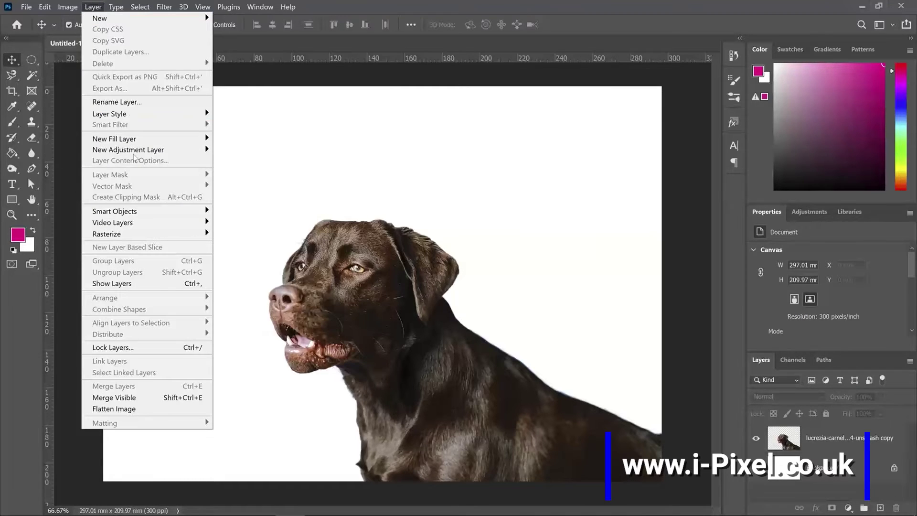
{"action": "mouse_move", "coordinate": [143, 139]}
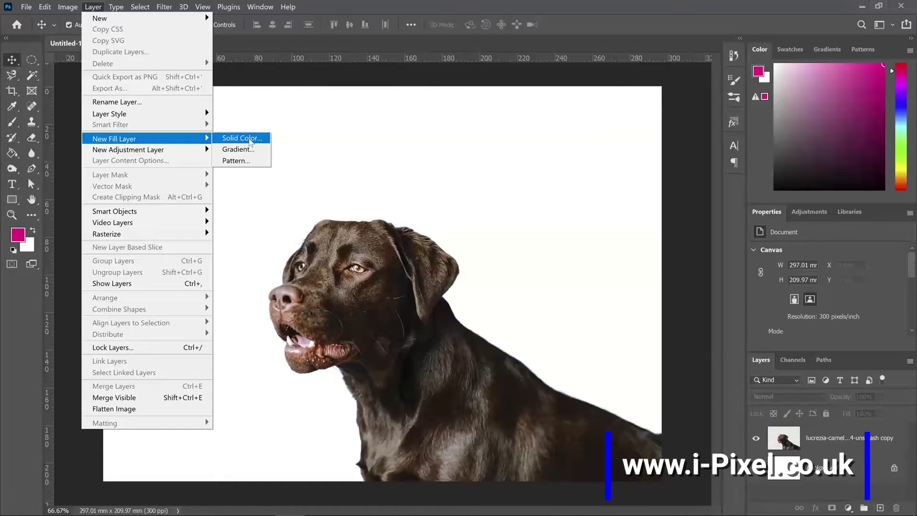
{"action": "left_click", "coordinate": [250, 141]}
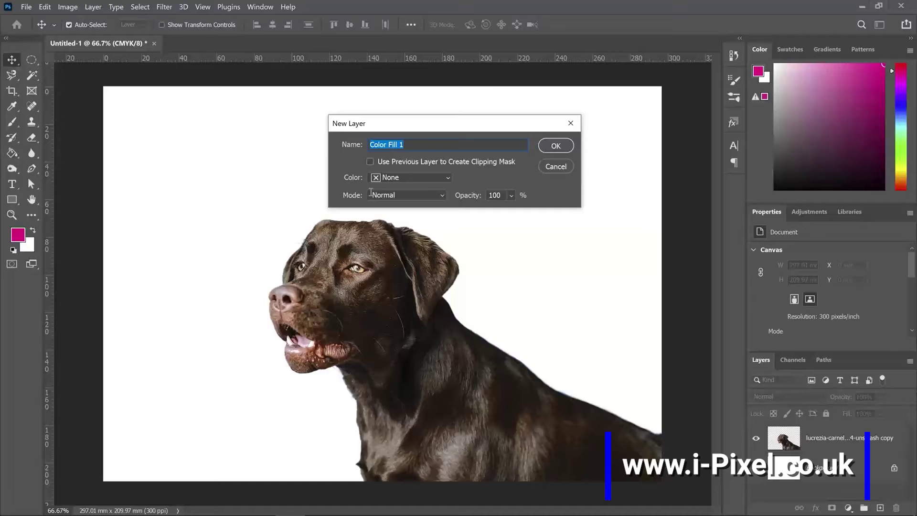
{"action": "left_click", "coordinate": [563, 147]}
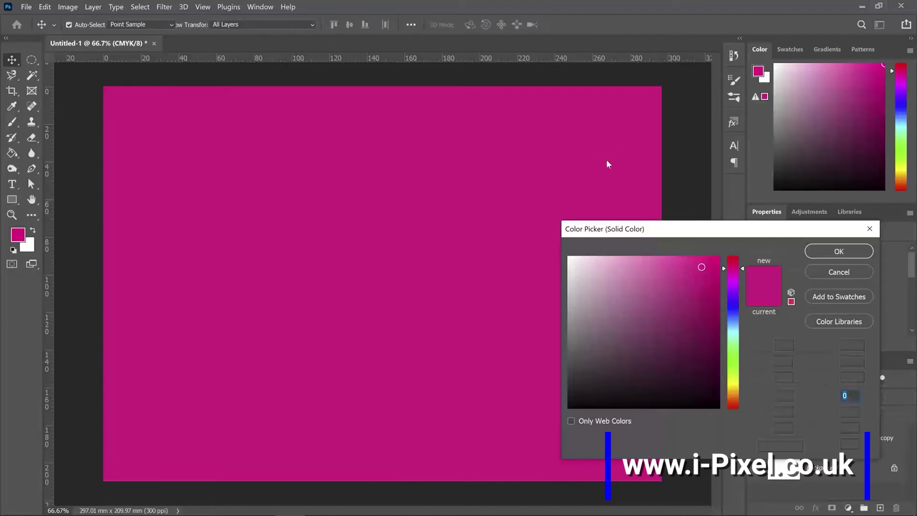
{"action": "left_click", "coordinate": [821, 253]}
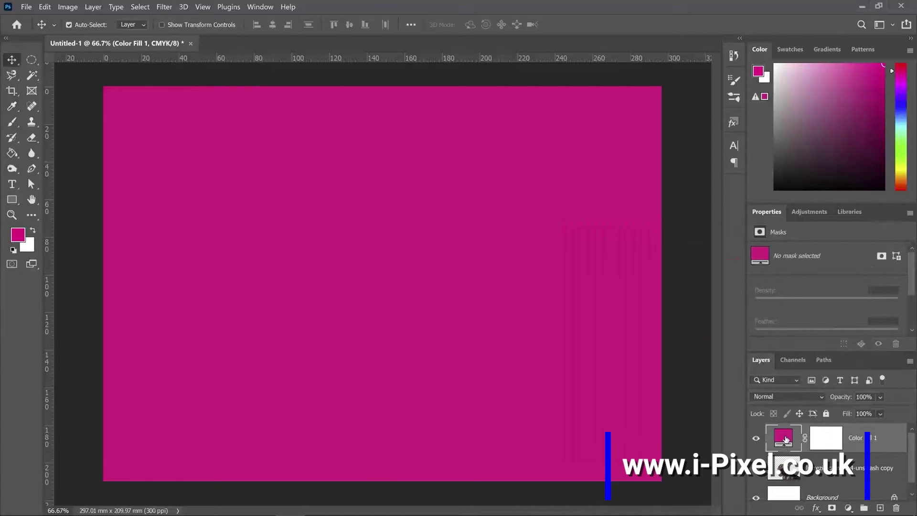
Step: Move the magenta fill layer below the dog cutout layer so it serves as the background
{"action": "left_click", "coordinate": [816, 438]}
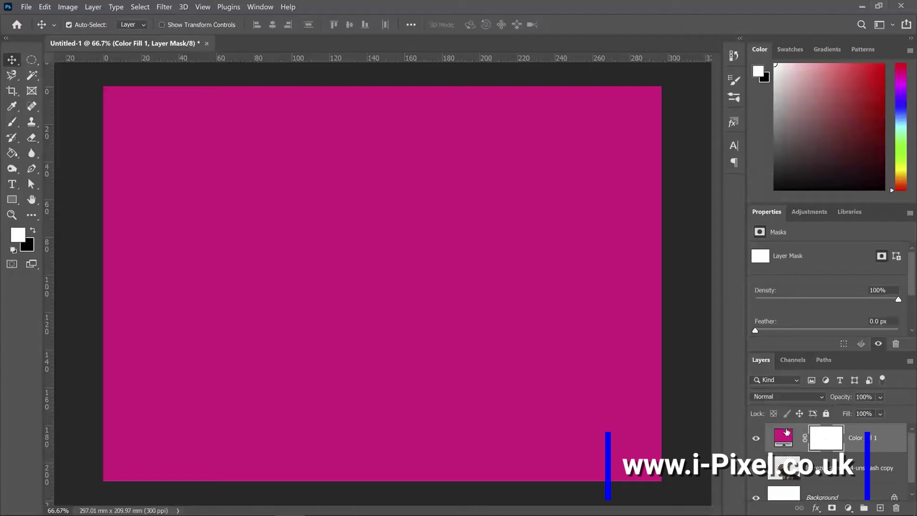
{"action": "left_click", "coordinate": [785, 444]}
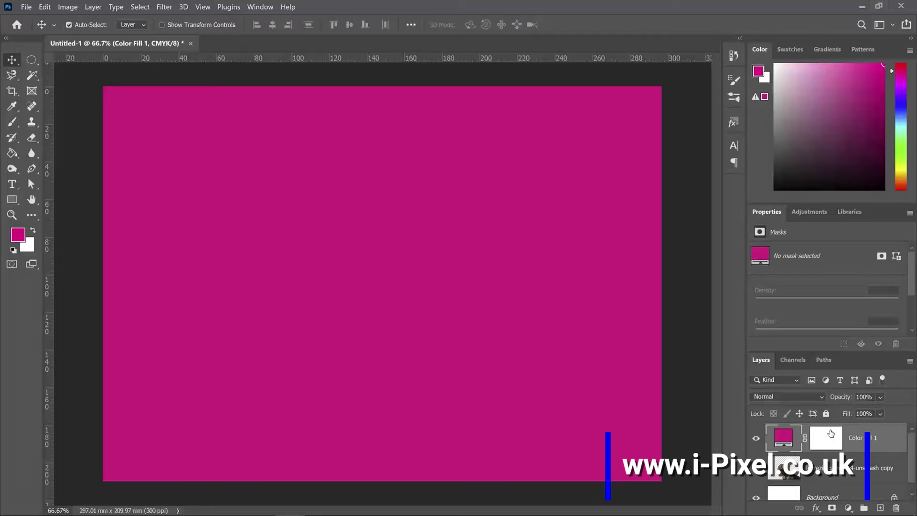
{"action": "left_click_drag", "start_coordinate": [863, 446], "coordinate": [784, 478]}
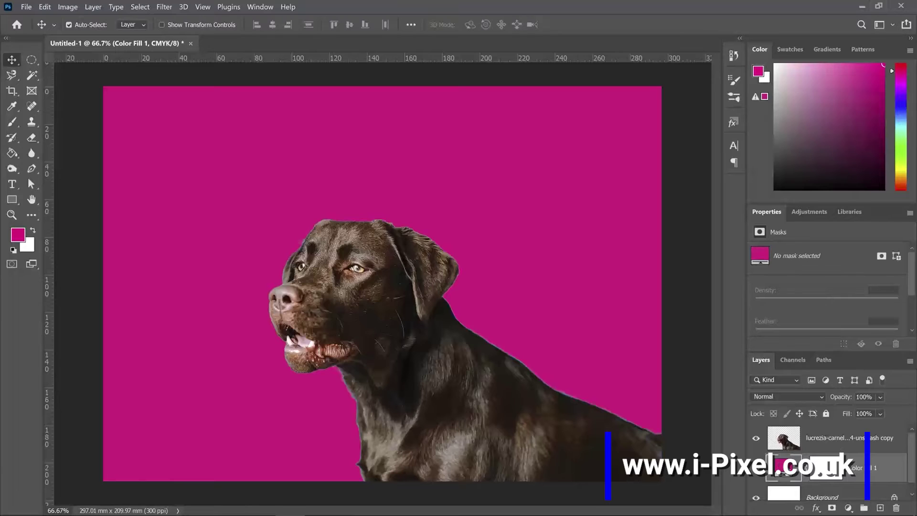
Step: Recolour the fill layer, trying several blue and violet shades and settling on purple #d72bdd
{"action": "double_click", "coordinate": [782, 472]}
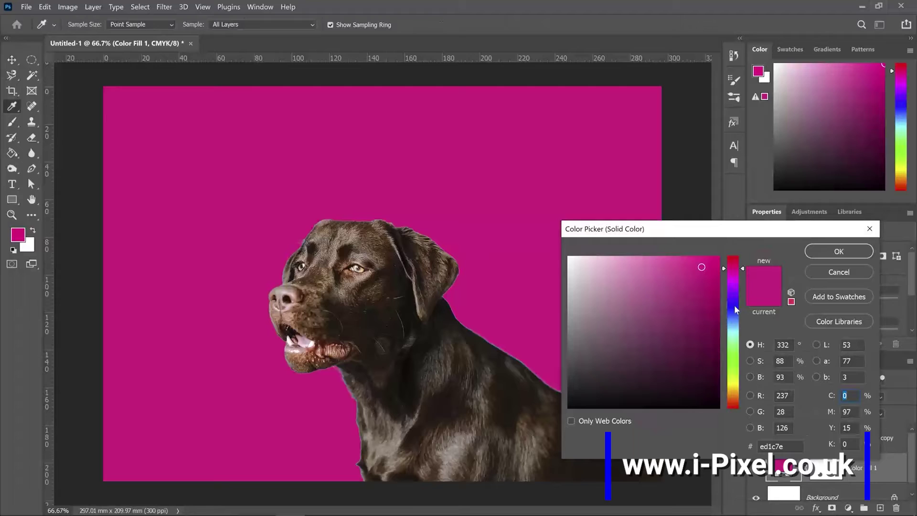
{"action": "left_click", "coordinate": [735, 318]}
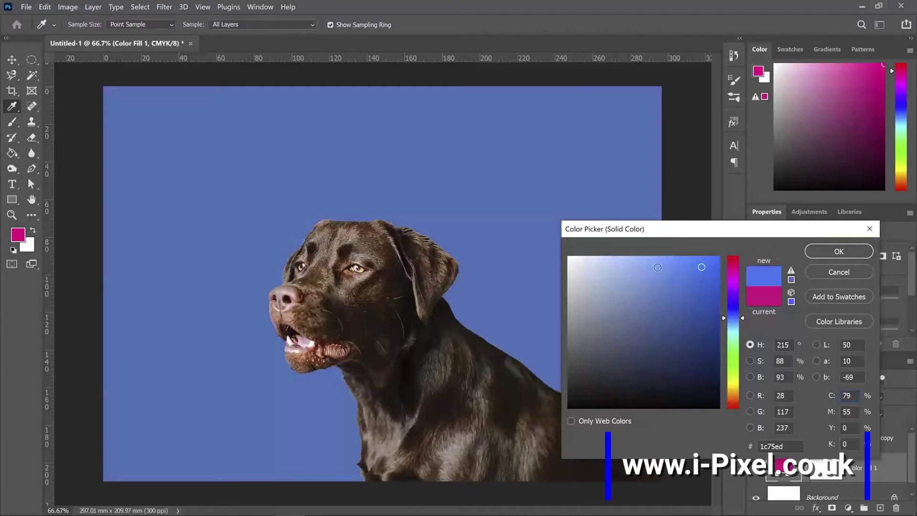
{"action": "left_click", "coordinate": [658, 267]}
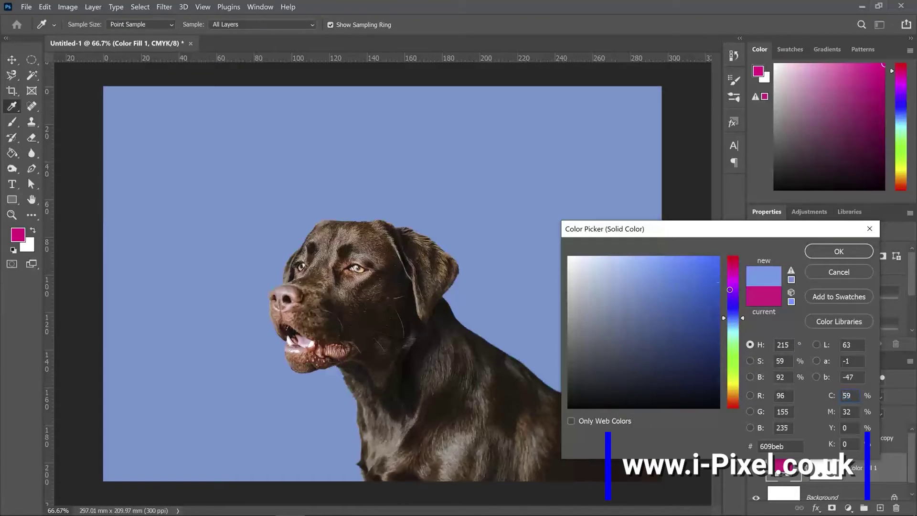
{"action": "left_click", "coordinate": [688, 274]}
{"action": "left_click", "coordinate": [647, 260]}
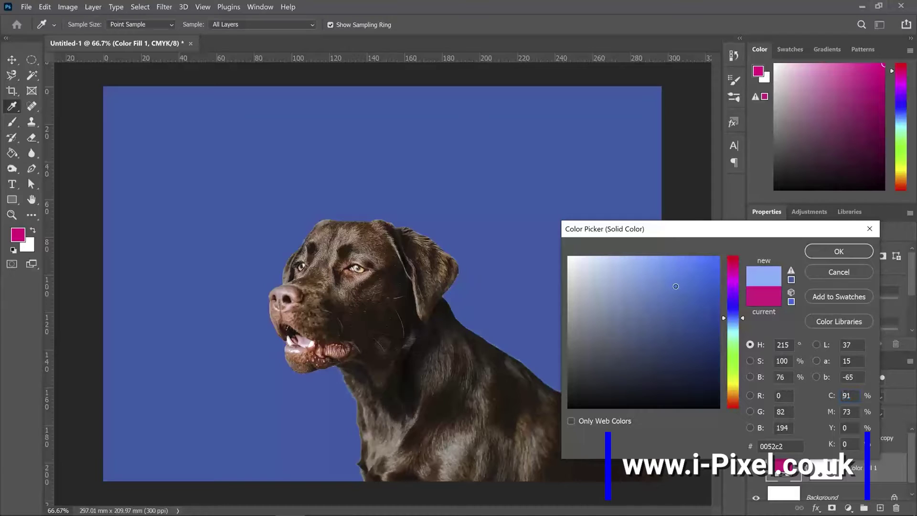
{"action": "left_click", "coordinate": [733, 289]}
{"action": "left_click", "coordinate": [678, 265]}
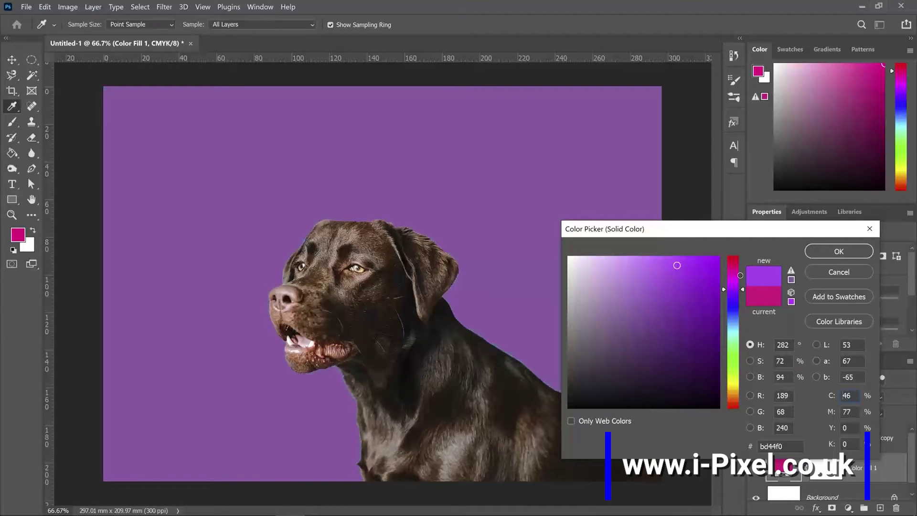
{"action": "left_click", "coordinate": [669, 260]}
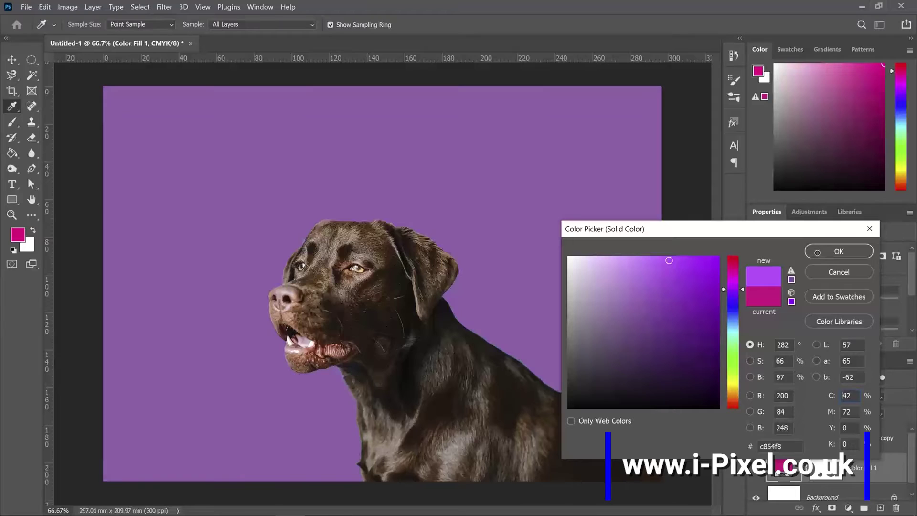
{"action": "left_click", "coordinate": [691, 277]}
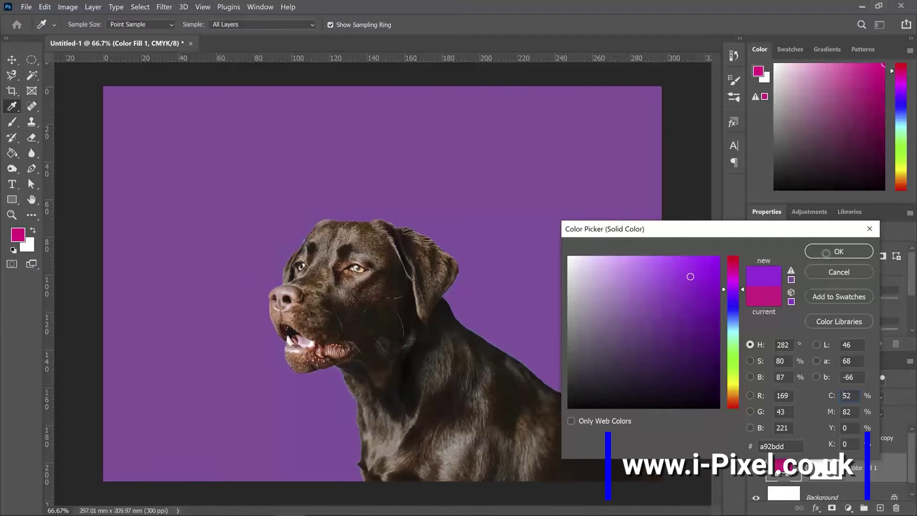
{"action": "type", "text": "33"}
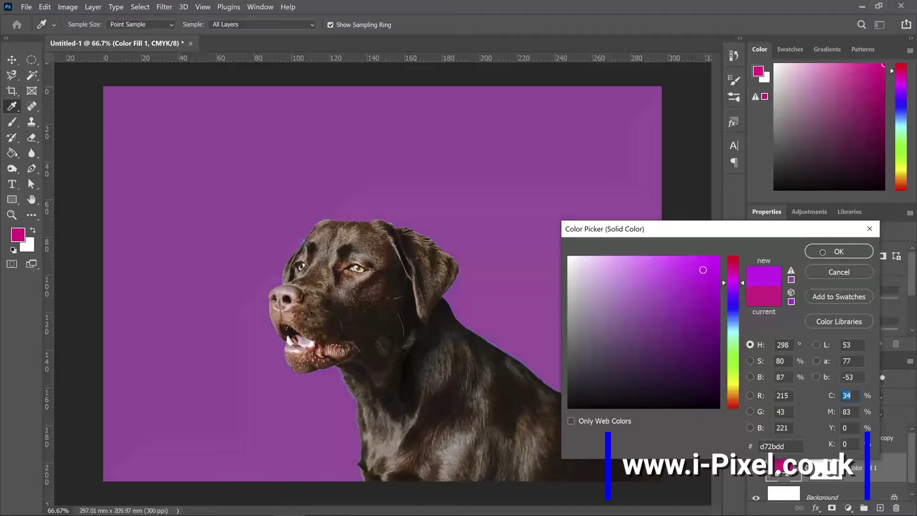
{"action": "left_click", "coordinate": [823, 253]}
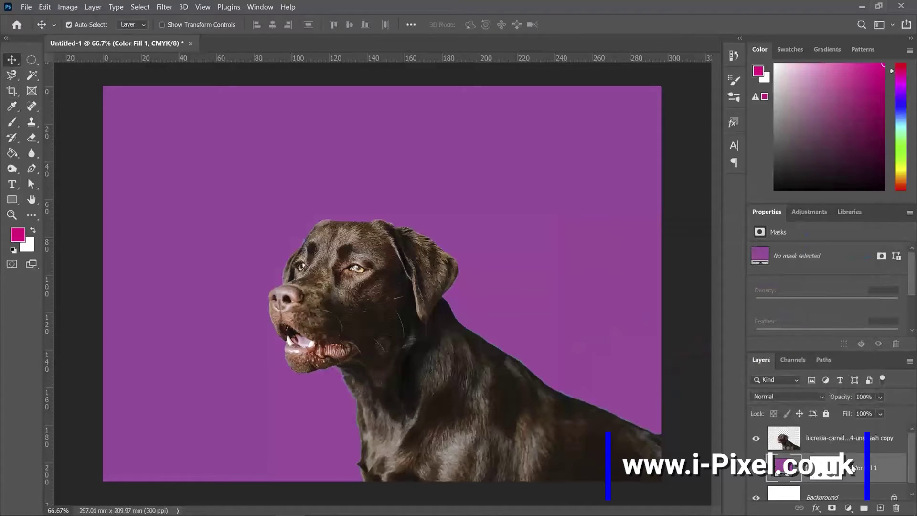
Step: Move the purple fill layer above the dog layer and erase a short diagonal stroke on its mask over the dog's head
{"action": "left_click_drag", "start_coordinate": [864, 471], "coordinate": [809, 433]}
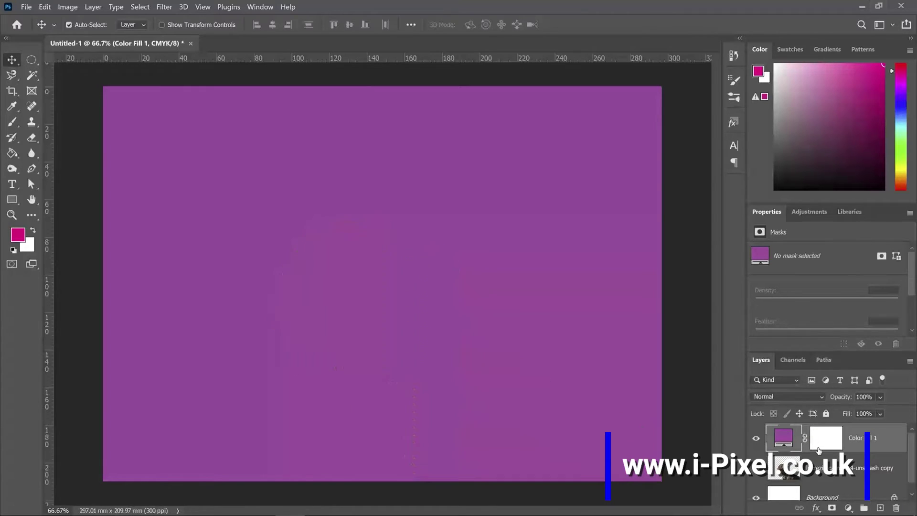
{"action": "left_click", "coordinate": [831, 440]}
{"action": "left_click", "coordinate": [31, 138]}
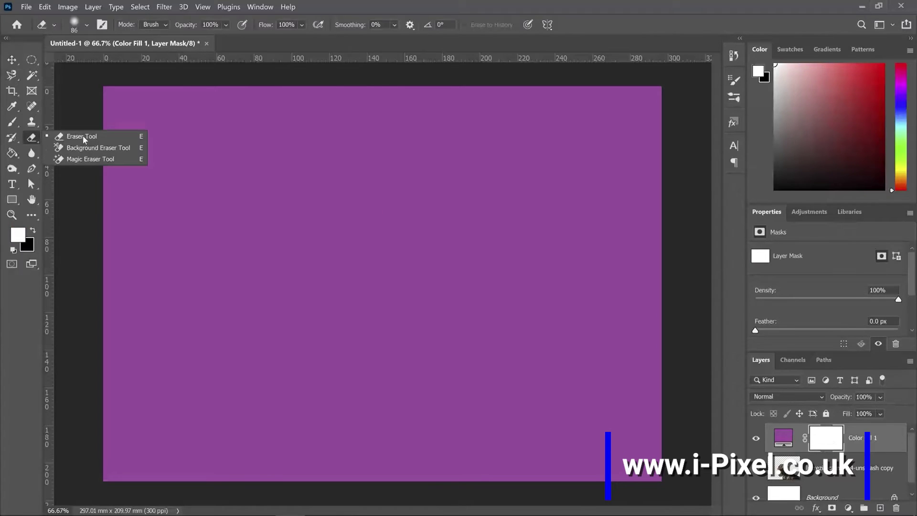
{"action": "left_click", "coordinate": [113, 136]}
{"action": "left_click_drag", "start_coordinate": [447, 204], "coordinate": [348, 262]}
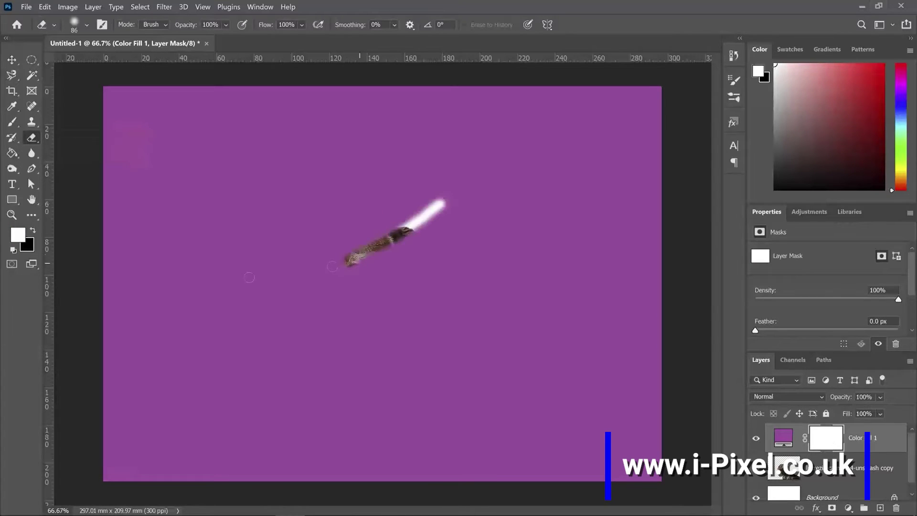
Step: Enlarge the eraser to 183 px and erase the fill layer's mask to reveal the dog's face and ear
{"action": "left_click", "coordinate": [87, 25]}
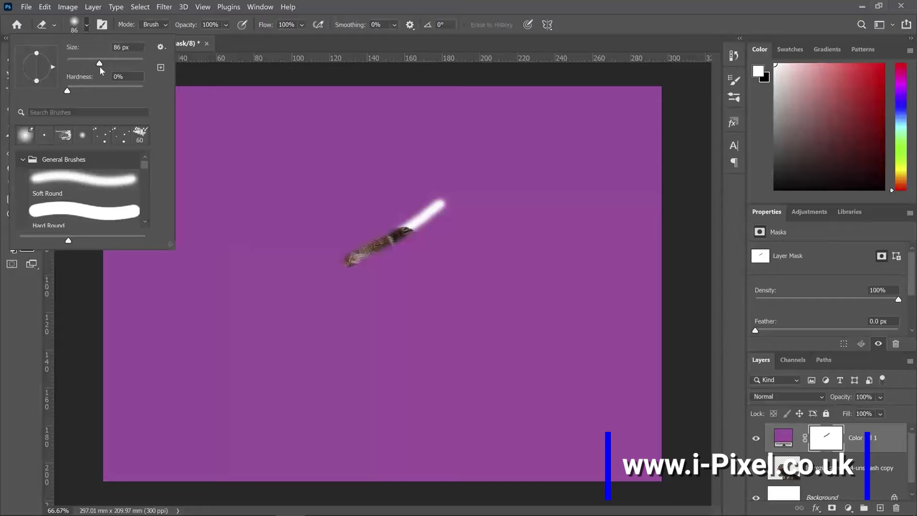
{"action": "left_click_drag", "start_coordinate": [103, 61], "coordinate": [123, 62]}
{"action": "mouse_move", "coordinate": [447, 237]}
{"action": "left_mouse_down"}
{"action": "mouse_move", "coordinate": [360, 286]}
{"action": "mouse_move", "coordinate": [478, 206]}
{"action": "mouse_move", "coordinate": [331, 282]}
{"action": "mouse_move", "coordinate": [285, 290]}
{"action": "mouse_move", "coordinate": [303, 248]}
{"action": "mouse_move", "coordinate": [407, 269]}
{"action": "mouse_move", "coordinate": [294, 336]}
{"action": "mouse_move", "coordinate": [336, 349]}
{"action": "mouse_move", "coordinate": [466, 259]}
{"action": "mouse_move", "coordinate": [306, 349]}
{"action": "left_mouse_up"}
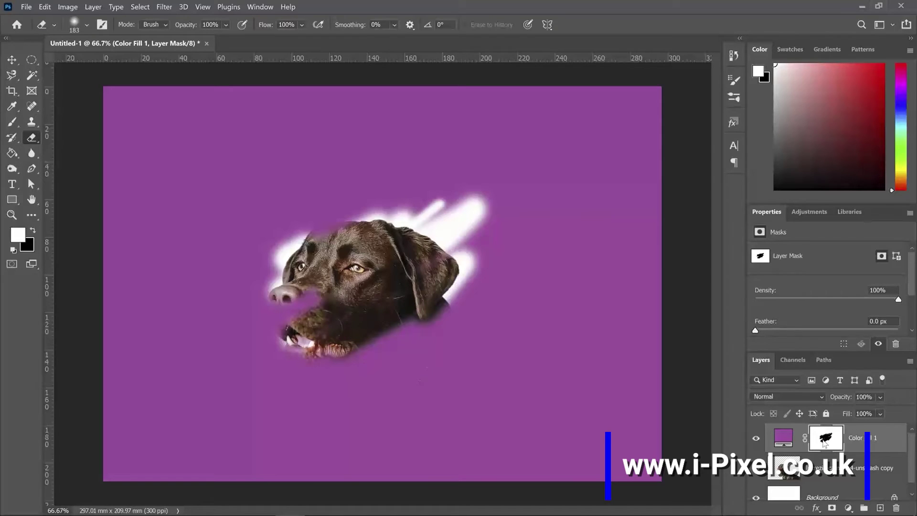
{"action": "mouse_move", "coordinate": [435, 320]}
{"action": "left_mouse_down"}
{"action": "mouse_move", "coordinate": [324, 368]}
{"action": "mouse_move", "coordinate": [311, 300]}
{"action": "mouse_move", "coordinate": [272, 319]}
{"action": "mouse_move", "coordinate": [259, 293]}
{"action": "mouse_move", "coordinate": [235, 300]}
{"action": "mouse_move", "coordinate": [418, 208]}
{"action": "mouse_move", "coordinate": [321, 229]}
{"action": "mouse_move", "coordinate": [311, 234]}
{"action": "mouse_move", "coordinate": [462, 213]}
{"action": "mouse_move", "coordinate": [452, 240]}
{"action": "mouse_move", "coordinate": [495, 241]}
{"action": "left_mouse_up"}
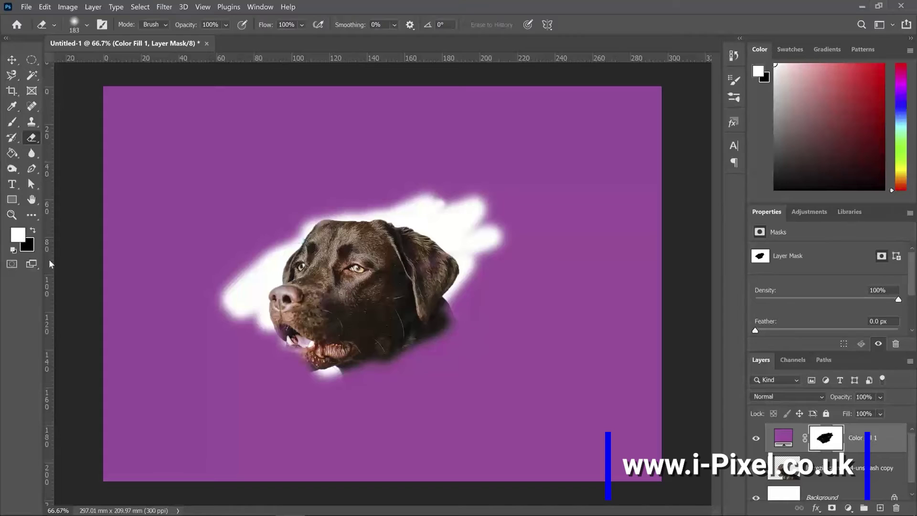
Step: Swap the mask colours to restore purple across the dog's face, and swap back to reveal the eyes and muzzle again
{"action": "left_click", "coordinate": [33, 232]}
{"action": "mouse_move", "coordinate": [402, 218]}
{"action": "left_mouse_down"}
{"action": "mouse_move", "coordinate": [437, 202]}
{"action": "mouse_move", "coordinate": [293, 242]}
{"action": "mouse_move", "coordinate": [262, 230]}
{"action": "mouse_move", "coordinate": [270, 251]}
{"action": "mouse_move", "coordinate": [262, 299]}
{"action": "mouse_move", "coordinate": [222, 324]}
{"action": "mouse_move", "coordinate": [86, 271]}
{"action": "left_mouse_up"}
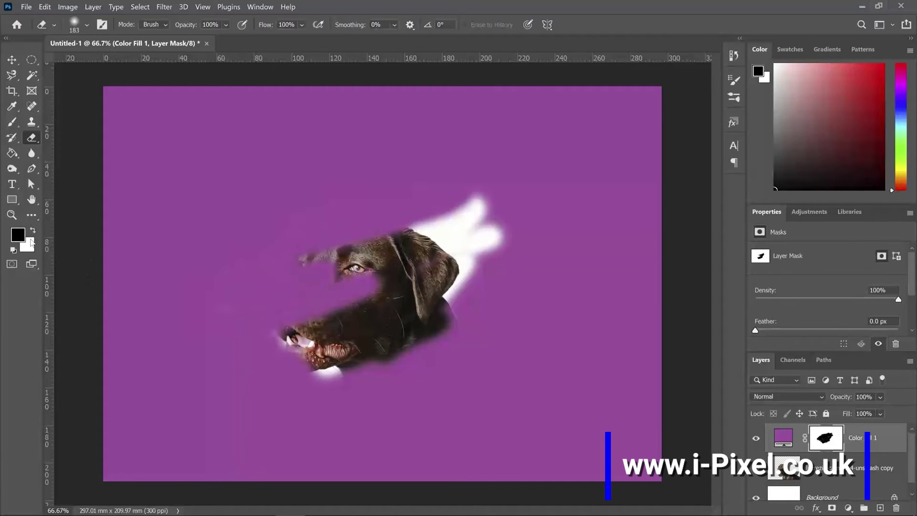
{"action": "left_click", "coordinate": [33, 232]}
{"action": "left_click_drag", "start_coordinate": [419, 266], "coordinate": [254, 287]}
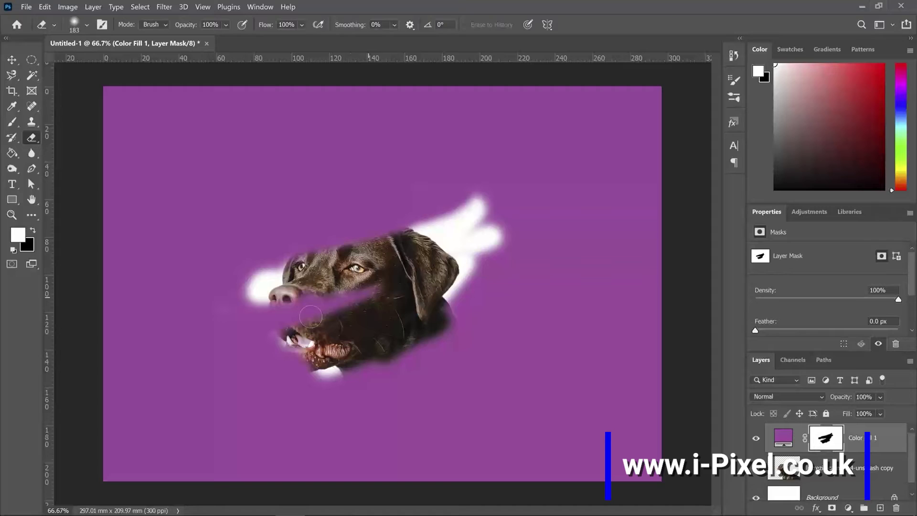
{"action": "left_click_drag", "start_coordinate": [372, 293], "coordinate": [306, 320]}
Step: Swap the mask colours, cover the revealed dog completely with purple, and move the fill layer below the dog layer
{"action": "key", "text": "x"}
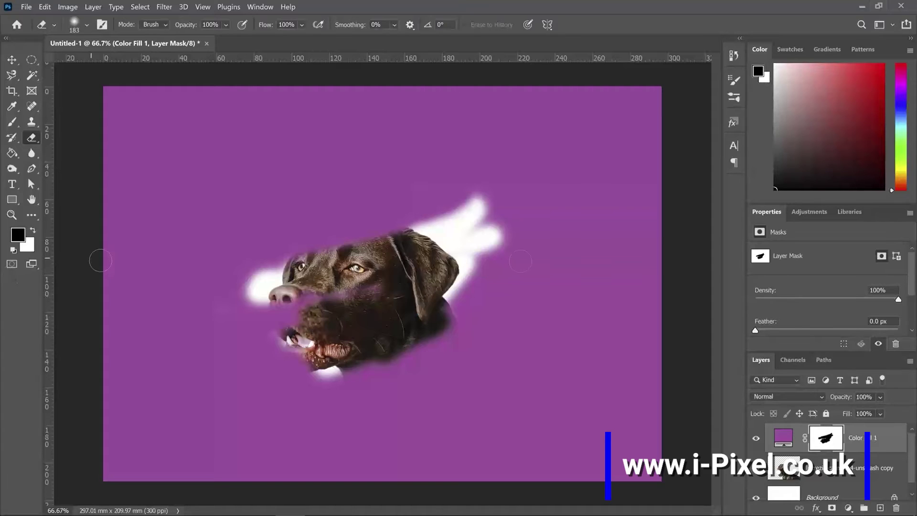
{"action": "mouse_move", "coordinate": [248, 284]}
{"action": "left_mouse_down"}
{"action": "mouse_move", "coordinate": [392, 279]}
{"action": "mouse_move", "coordinate": [316, 296]}
{"action": "mouse_move", "coordinate": [398, 238]}
{"action": "mouse_move", "coordinate": [499, 236]}
{"action": "mouse_move", "coordinate": [445, 253]}
{"action": "left_mouse_up"}
{"action": "mouse_move", "coordinate": [508, 185]}
{"action": "left_mouse_down"}
{"action": "mouse_move", "coordinate": [373, 330]}
{"action": "mouse_move", "coordinate": [410, 357]}
{"action": "mouse_move", "coordinate": [411, 337]}
{"action": "mouse_move", "coordinate": [313, 389]}
{"action": "mouse_move", "coordinate": [311, 335]}
{"action": "mouse_move", "coordinate": [462, 299]}
{"action": "mouse_move", "coordinate": [400, 317]}
{"action": "mouse_move", "coordinate": [356, 302]}
{"action": "mouse_move", "coordinate": [281, 338]}
{"action": "mouse_move", "coordinate": [303, 348]}
{"action": "left_mouse_up"}
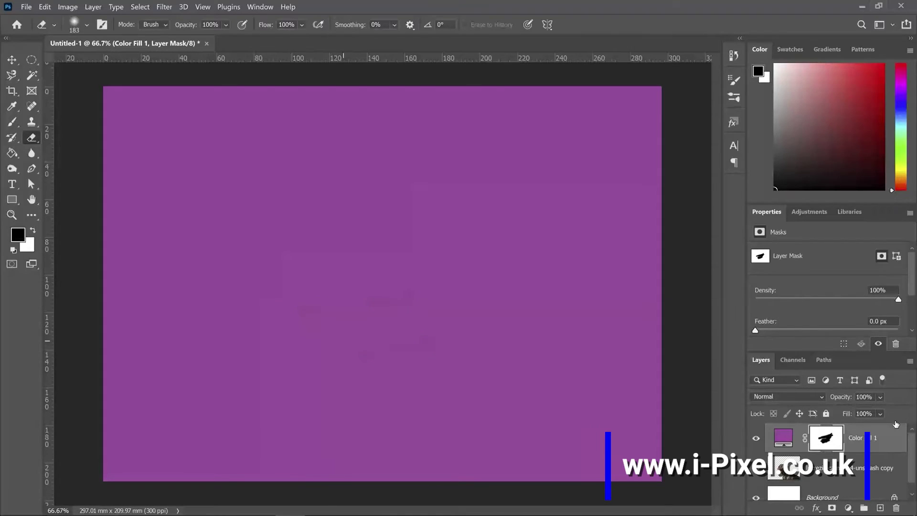
{"action": "left_click_drag", "start_coordinate": [862, 442], "coordinate": [766, 485]}
{"action": "left_click", "coordinate": [765, 478]}
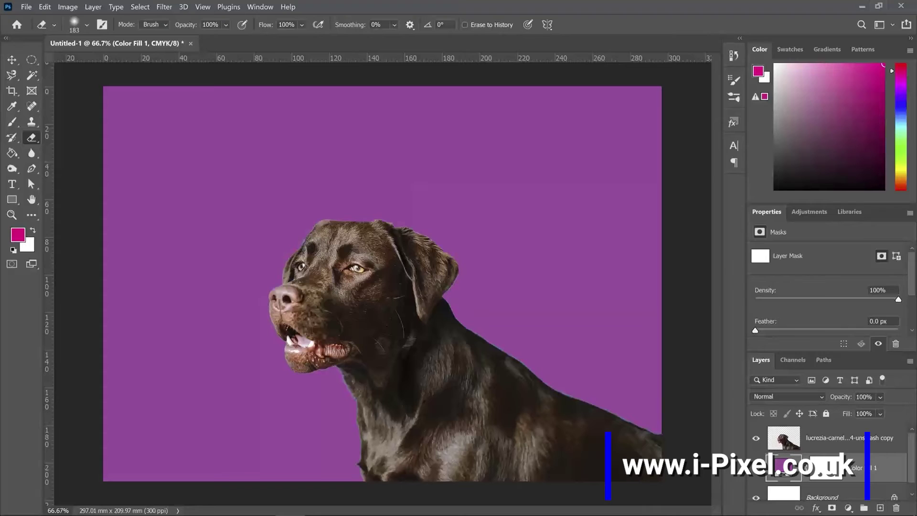
Step: Try blue #0064aa as the fill layer's colour without keeping it
{"action": "double_click", "coordinate": [784, 467]}
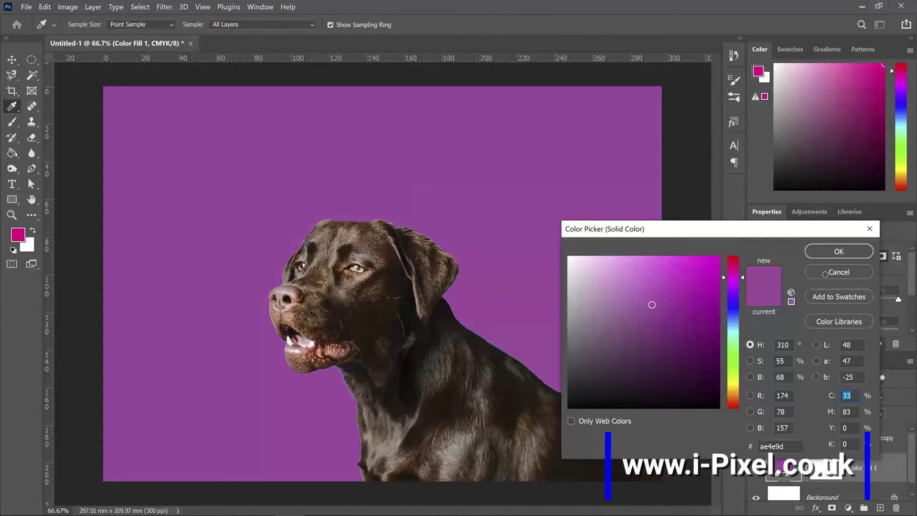
{"action": "left_click_drag", "start_coordinate": [825, 274], "coordinate": [826, 277]}
{"action": "type", "text": "93"}
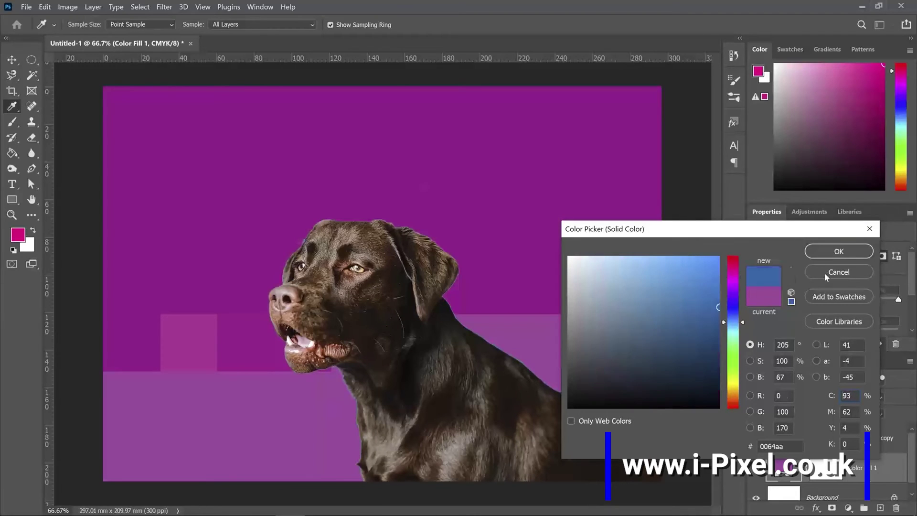
{"action": "key", "text": "Return"}
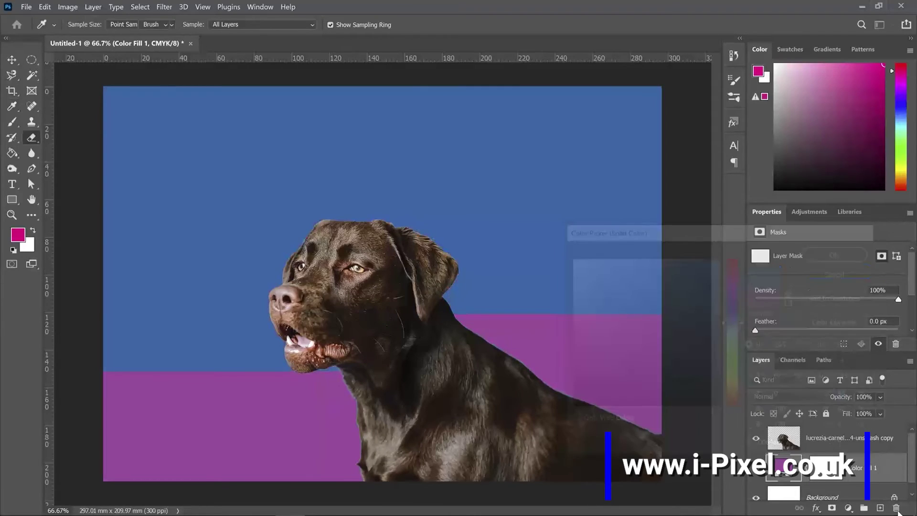
Step: Delete the layer mask from the purple fill layer
{"action": "key", "text": "e"}
{"action": "left_click", "coordinate": [896, 508]}
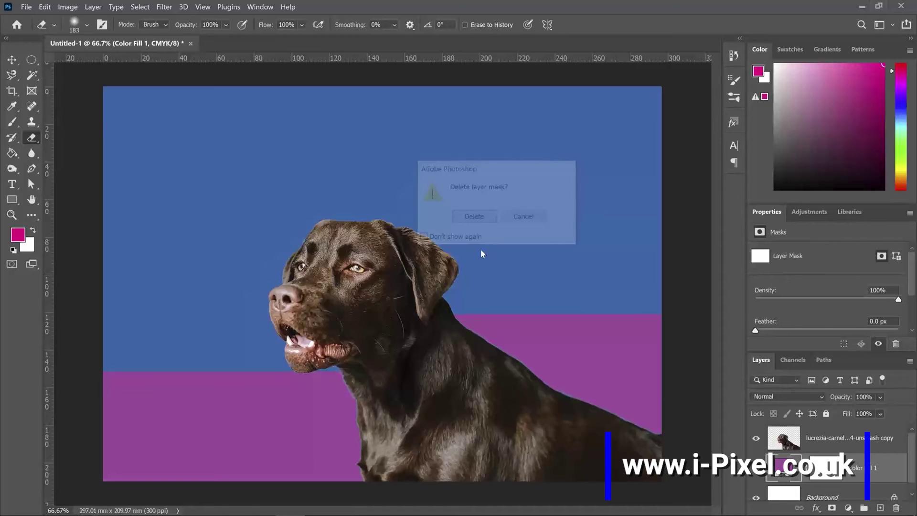
{"action": "left_click", "coordinate": [473, 218]}
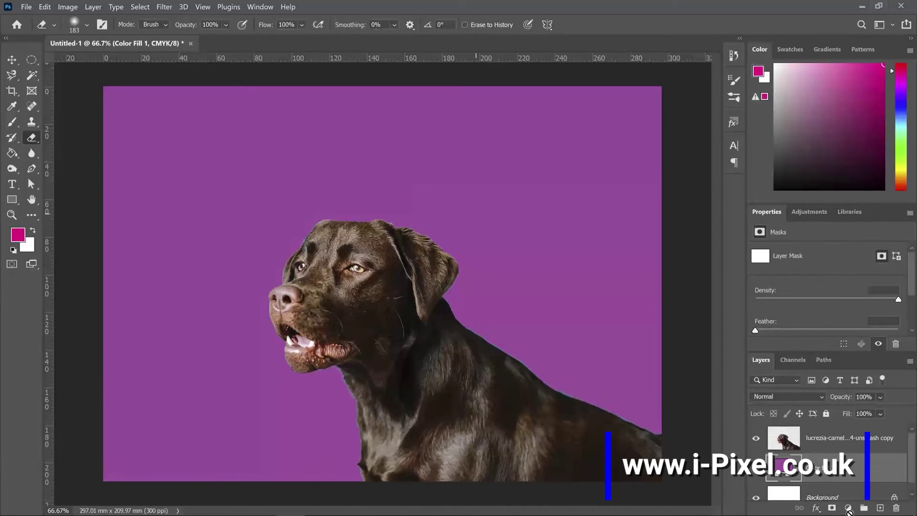
Step: Rasterize the purple fill by erasing on it, and delete its layer
{"action": "left_click", "coordinate": [645, 296]}
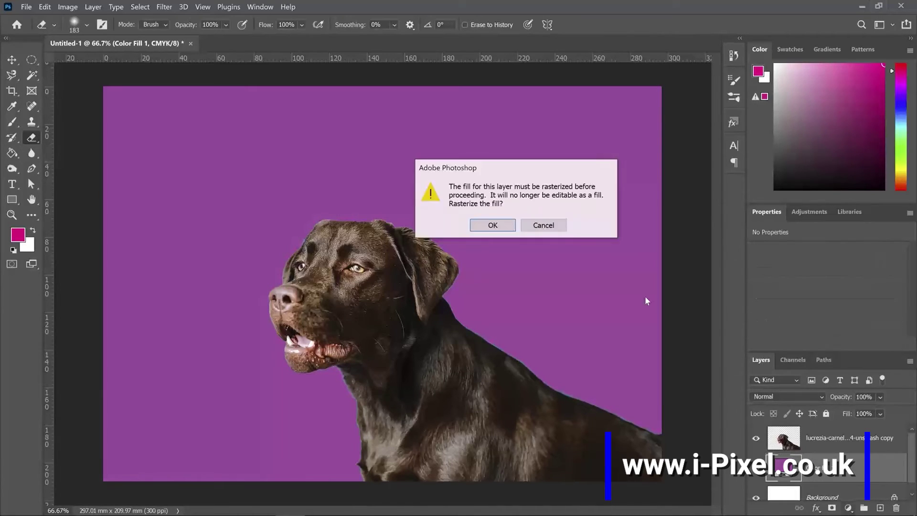
{"action": "left_click", "coordinate": [493, 226]}
{"action": "mouse_move", "coordinate": [901, 511]}
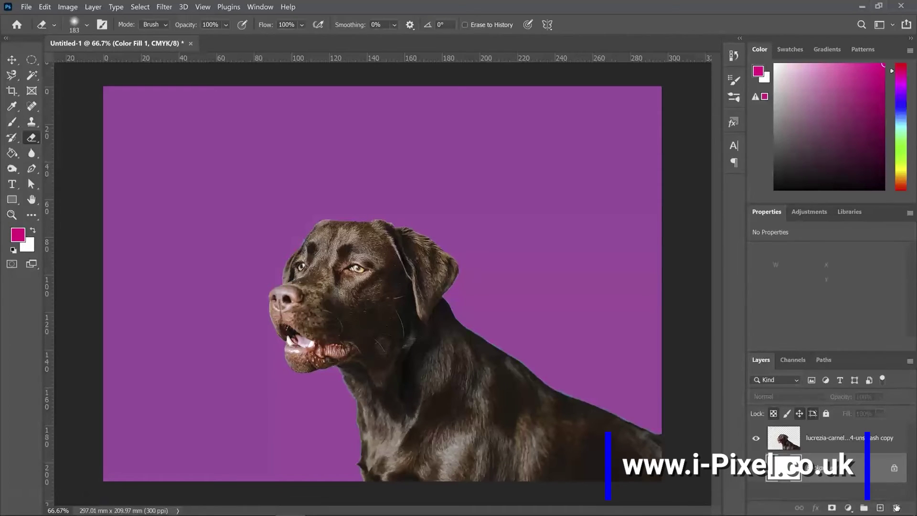
{"action": "left_click", "coordinate": [897, 507]}
Step: Add a Gradient fill layer behind the dog and apply a light blue to violet preset from the Blues group
{"action": "left_click", "coordinate": [849, 508]}
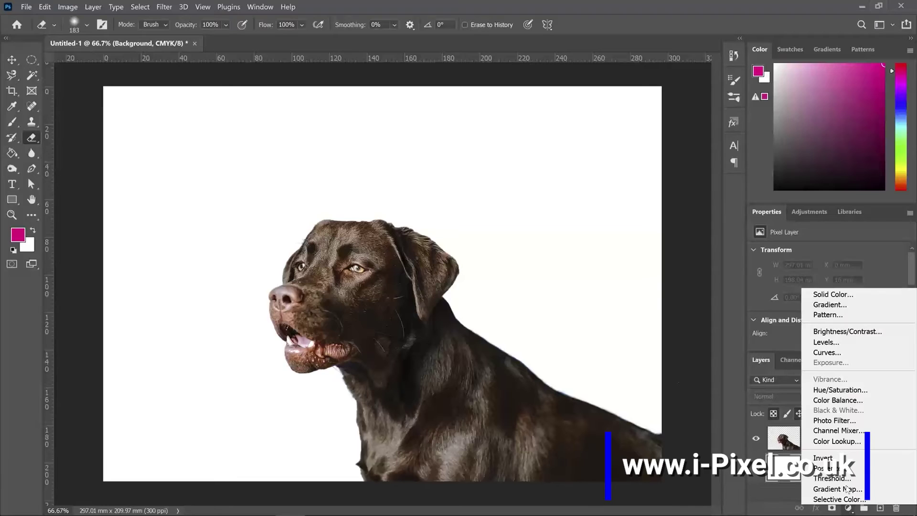
{"action": "left_click", "coordinate": [830, 305]}
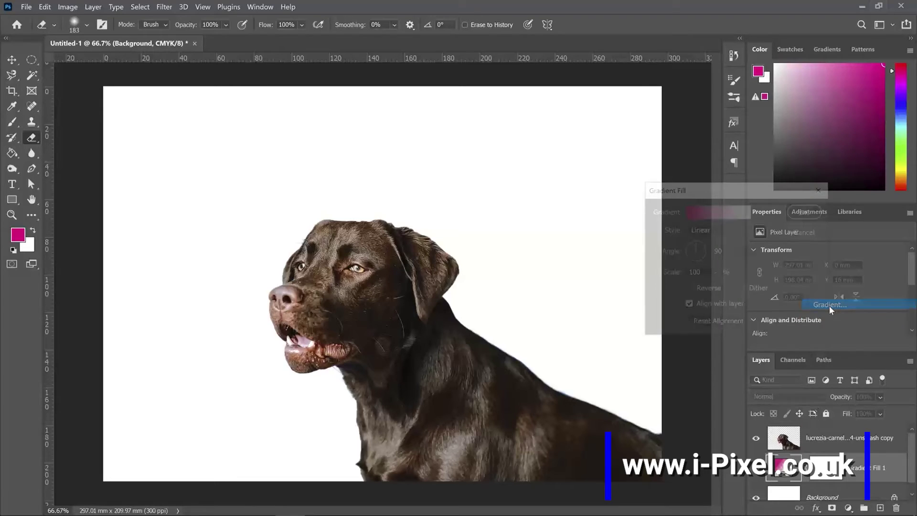
{"action": "left_click", "coordinate": [755, 211]}
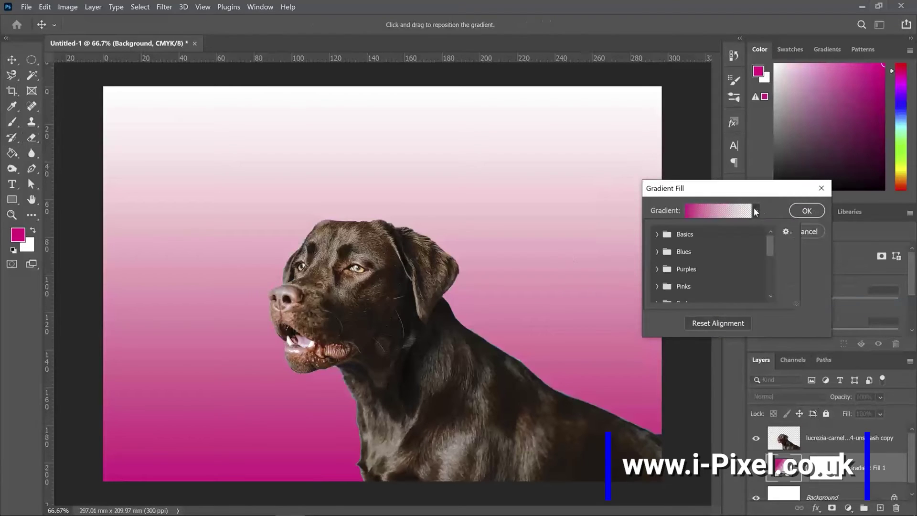
{"action": "left_click", "coordinate": [658, 252]}
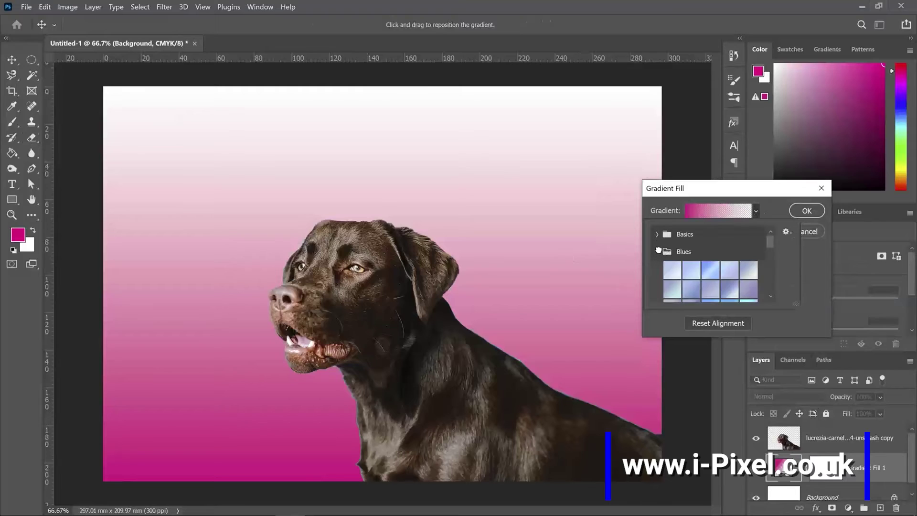
{"action": "left_click", "coordinate": [699, 270]}
Step: Change the gradient fill to the white-to-soft-pink preset from the Pinks group
{"action": "left_click_drag", "start_coordinate": [769, 242], "coordinate": [770, 269]}
{"action": "left_click", "coordinate": [702, 265]}
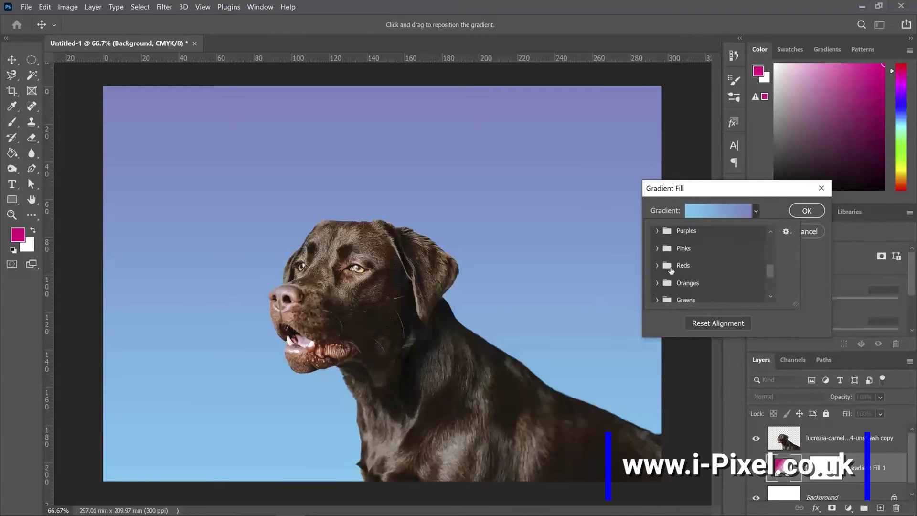
{"action": "left_click", "coordinate": [657, 248]}
{"action": "left_click", "coordinate": [711, 266]}
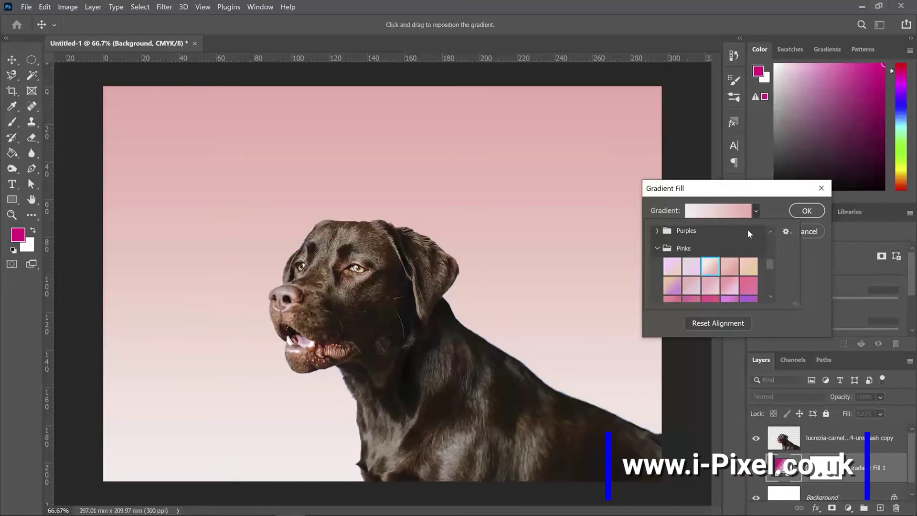
{"action": "left_click", "coordinate": [756, 210]}
Step: Set the gradient fill's angle to 146.1°, style to Radial and scale to 122%, and apply it
{"action": "left_click", "coordinate": [690, 250]}
{"action": "left_click", "coordinate": [690, 255]}
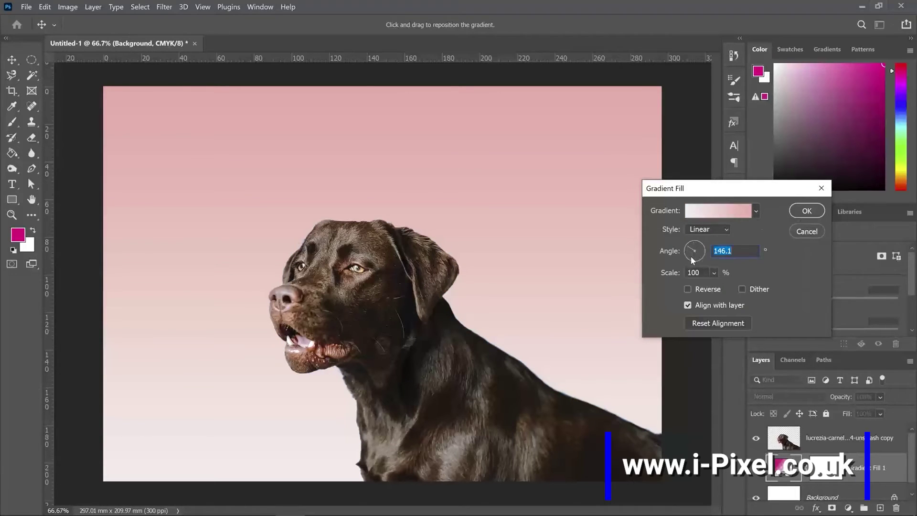
{"action": "left_click", "coordinate": [727, 232]}
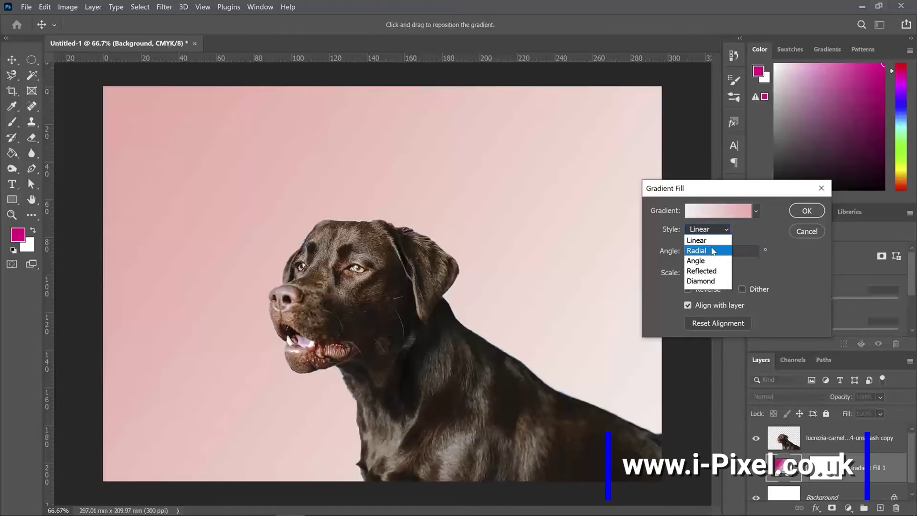
{"action": "left_click", "coordinate": [714, 251]}
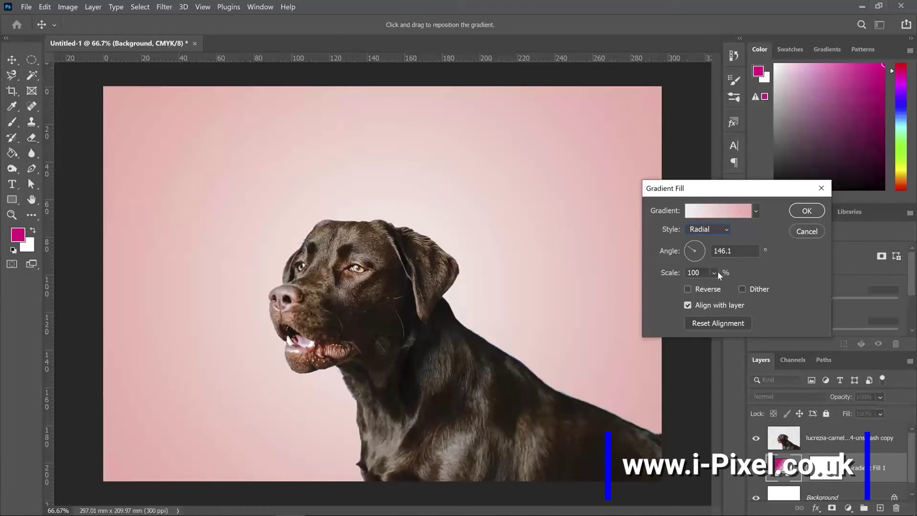
{"action": "left_click_drag", "start_coordinate": [717, 271], "coordinate": [725, 289]}
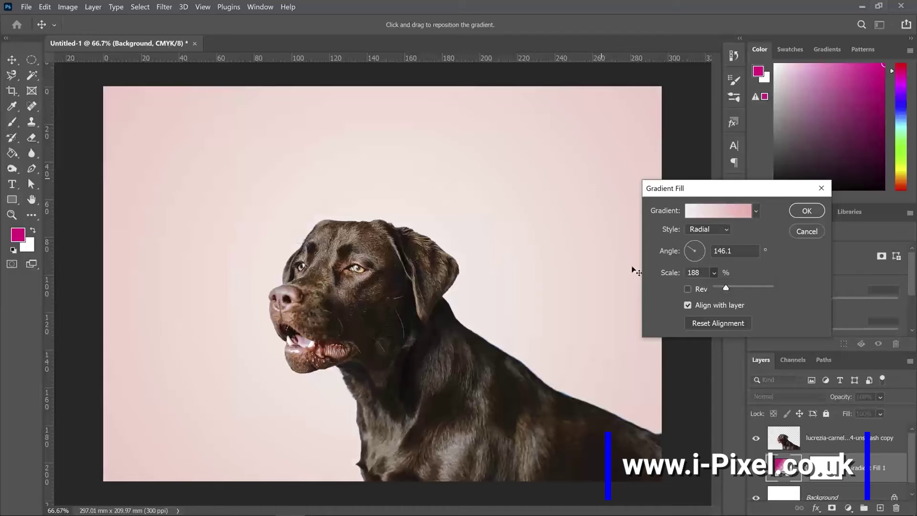
{"action": "left_click", "coordinate": [807, 210]}
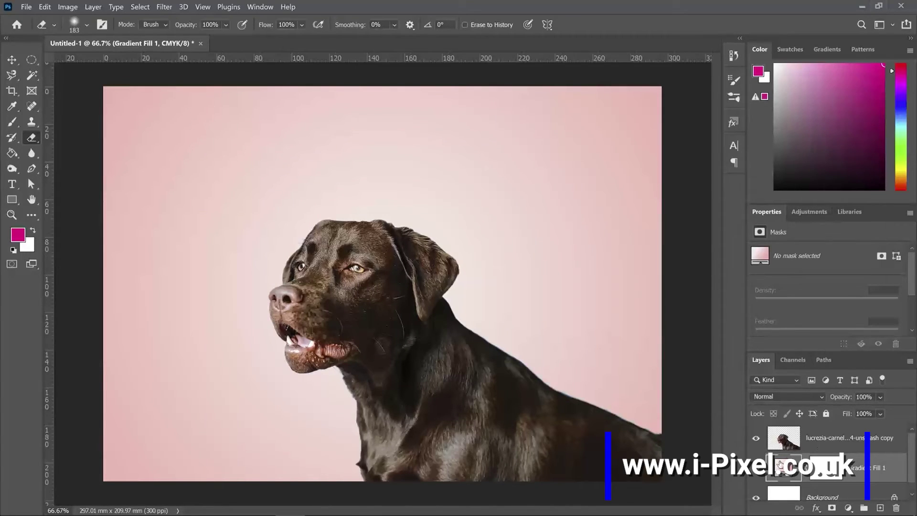
Step: Delete the gradient fill layer and add a Pattern fill layer with the black-and-white camouflage-like pattern behind the dog
{"action": "left_click", "coordinate": [896, 508]}
{"action": "left_click", "coordinate": [484, 218]}
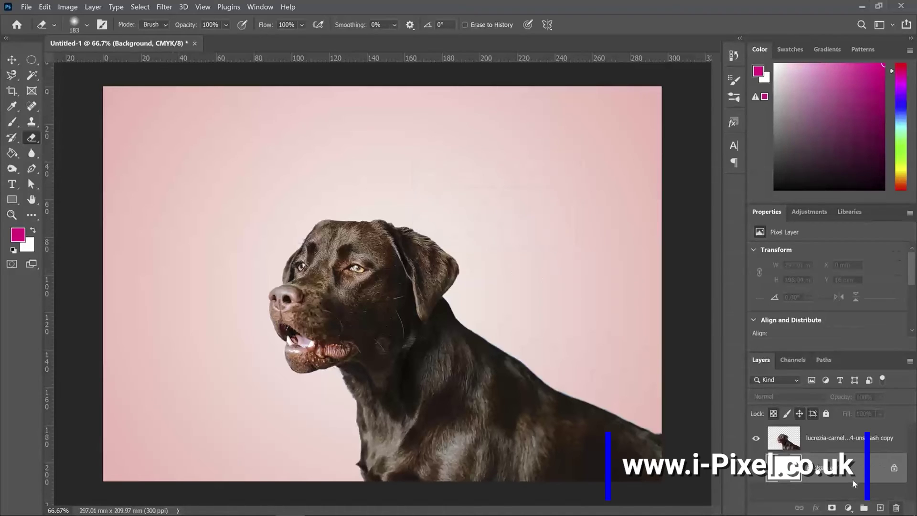
{"action": "left_click", "coordinate": [848, 508]}
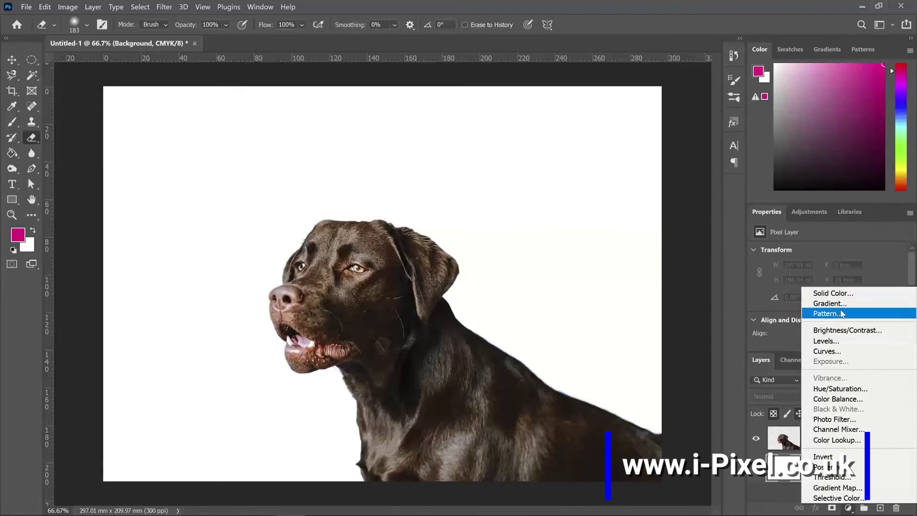
{"action": "left_click", "coordinate": [830, 314]}
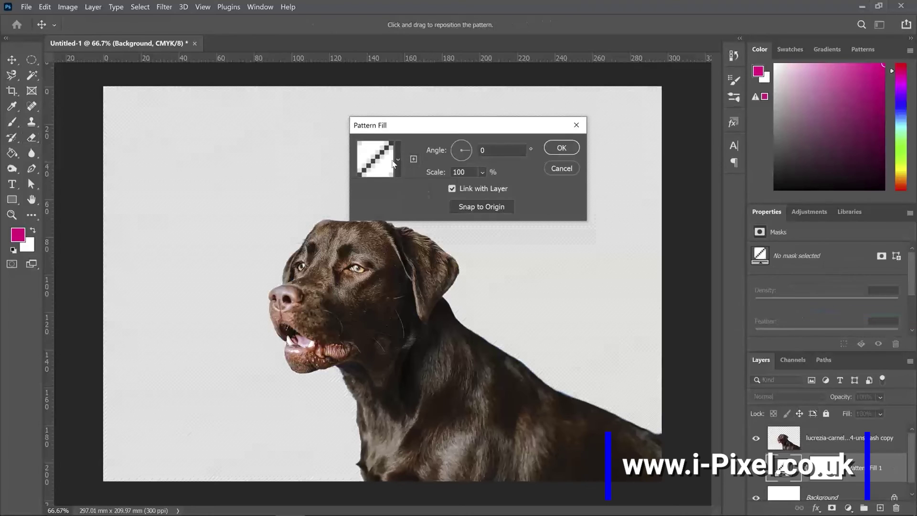
{"action": "left_click", "coordinate": [392, 166]}
{"action": "left_click", "coordinate": [411, 217]}
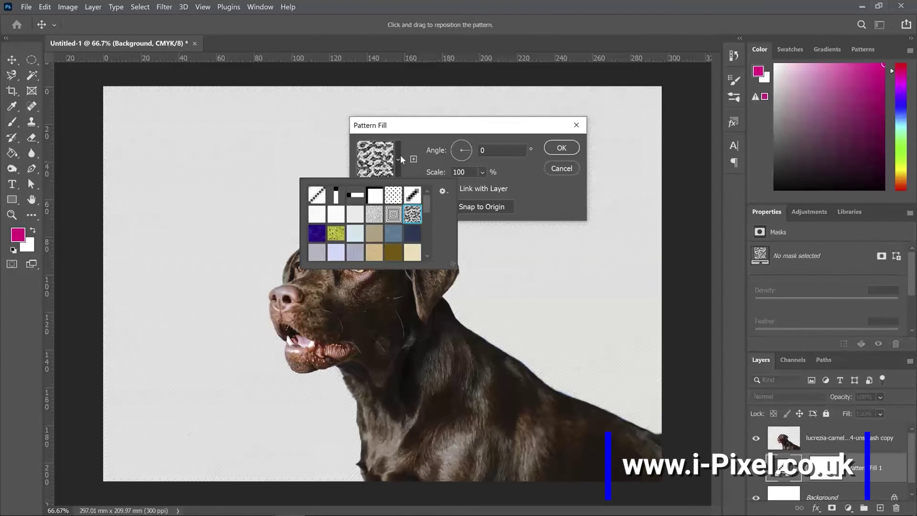
{"action": "left_click", "coordinate": [487, 209]}
Step: Set the pattern's scale to 374% and switch it to the dark green pattern from the Grass group
{"action": "left_click", "coordinate": [482, 172]}
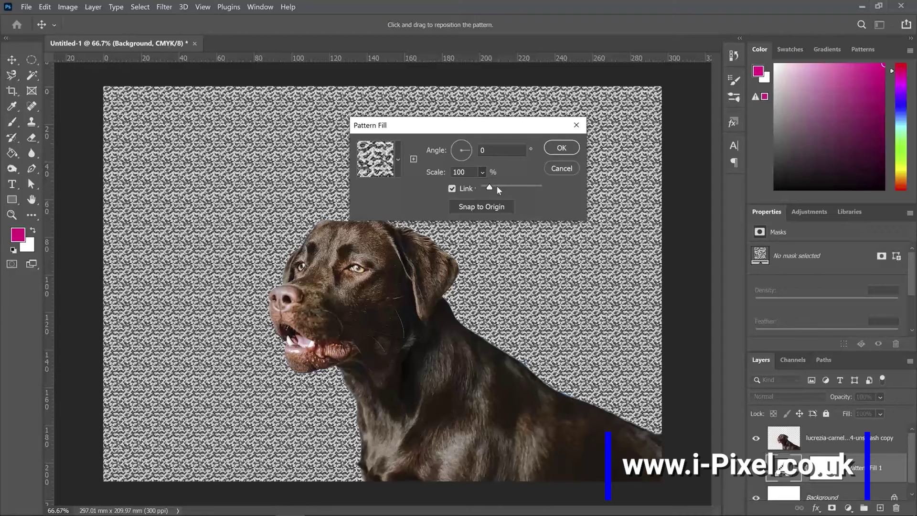
{"action": "left_click_drag", "start_coordinate": [497, 185], "coordinate": [513, 189]}
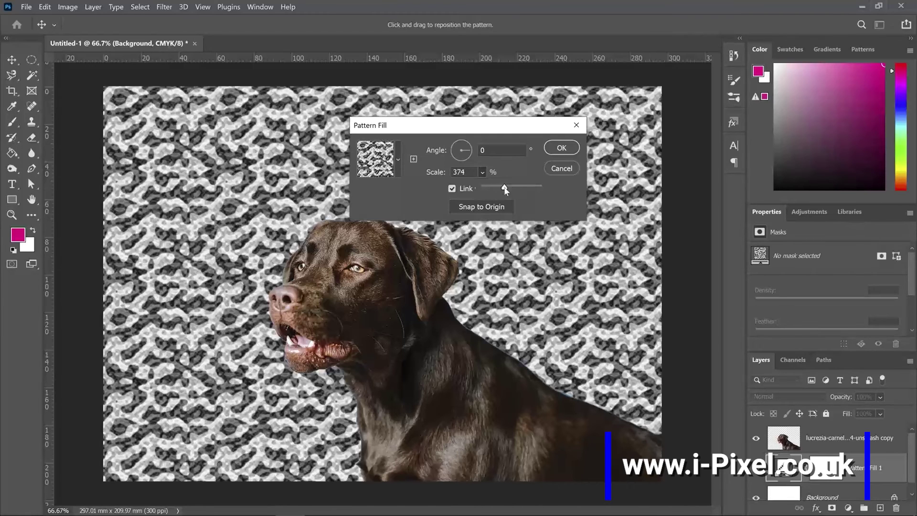
{"action": "left_click", "coordinate": [396, 163]}
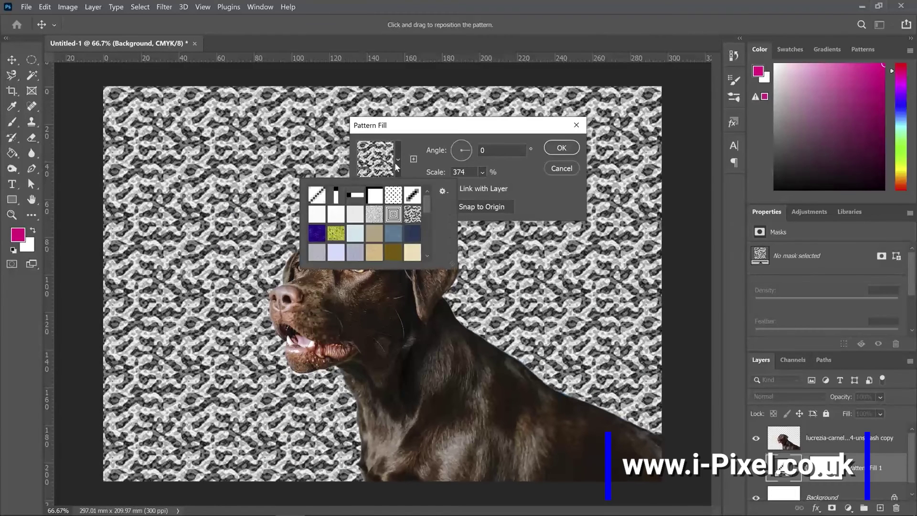
{"action": "left_click", "coordinate": [375, 240]}
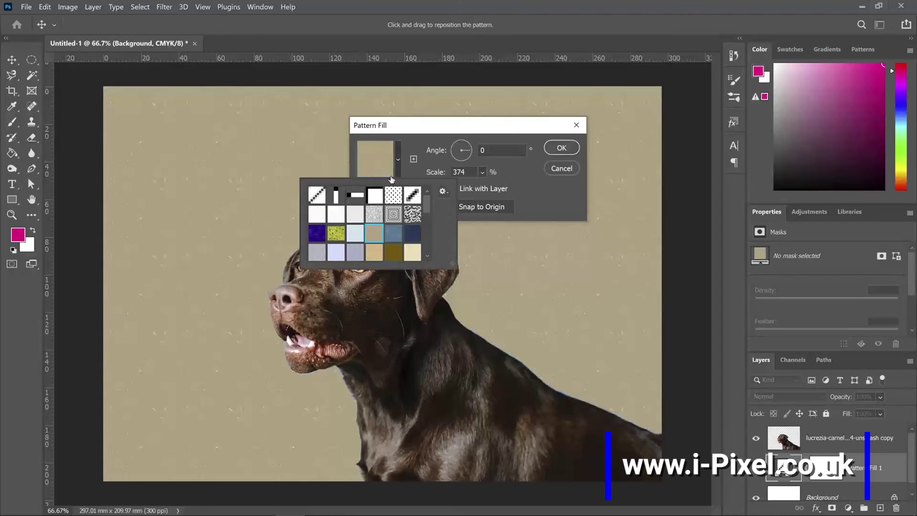
{"action": "left_click_drag", "start_coordinate": [425, 209], "coordinate": [425, 244]}
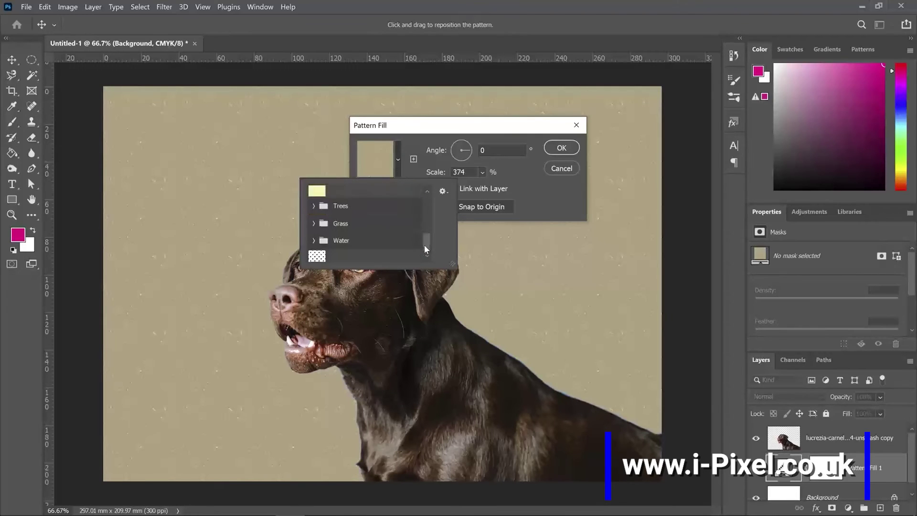
{"action": "left_click", "coordinate": [314, 221]}
{"action": "left_click", "coordinate": [366, 240]}
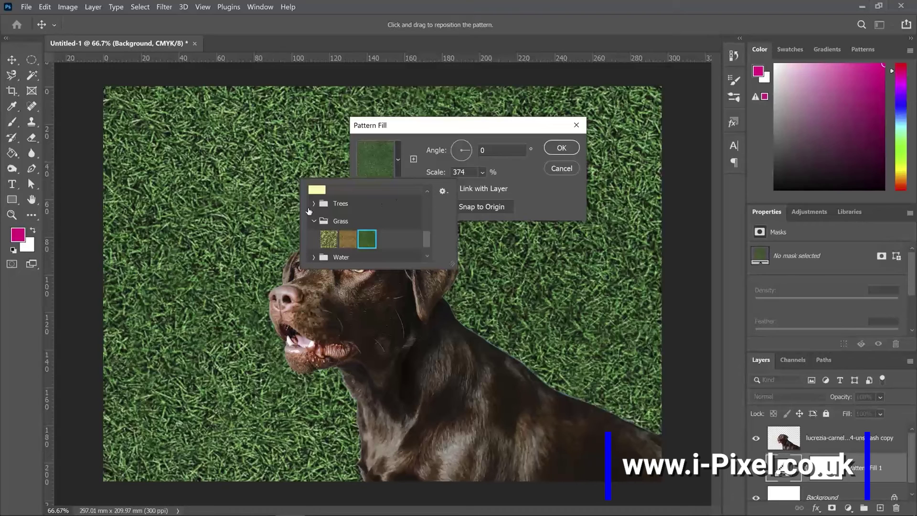
Step: Preview the yellow forest pattern from the Trees group, and apply the green conifer pattern as the dog's background
{"action": "left_click", "coordinate": [314, 203]}
{"action": "left_click", "coordinate": [364, 223]}
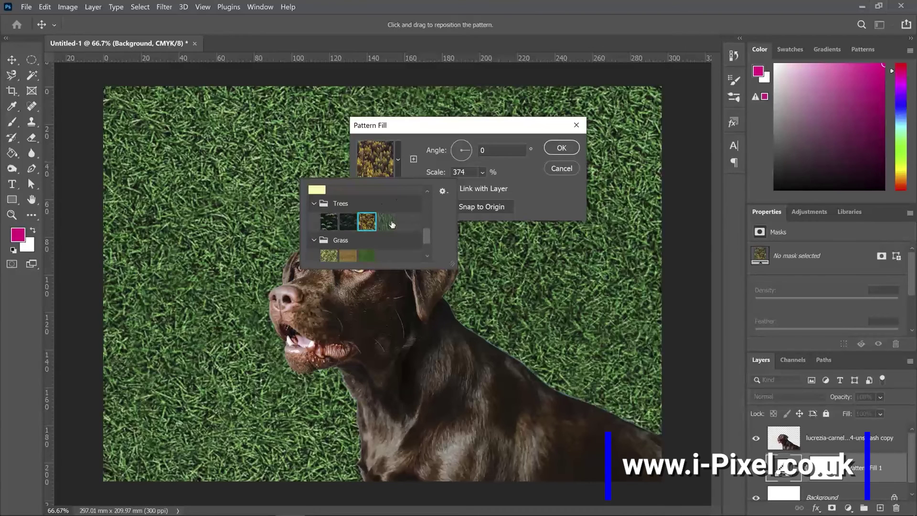
{"action": "left_click", "coordinate": [385, 222]}
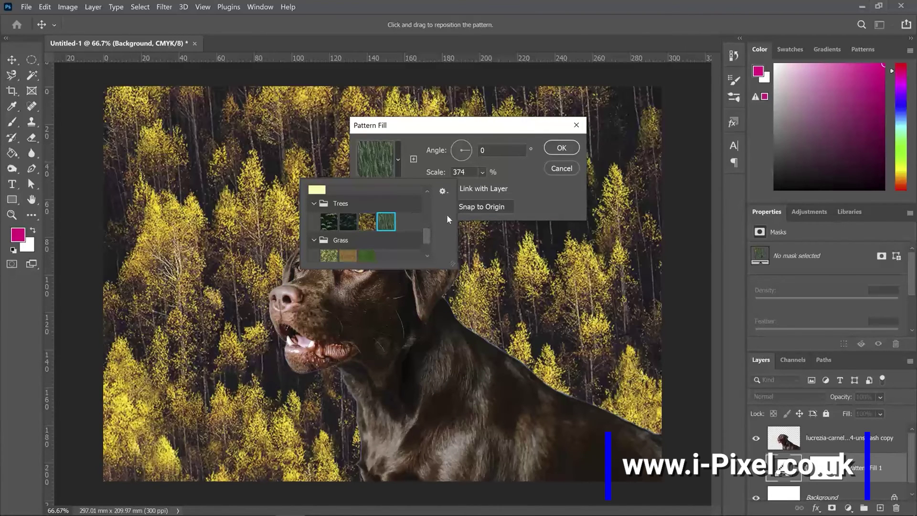
{"action": "left_click", "coordinate": [560, 182]}
{"action": "left_click", "coordinate": [561, 148]}
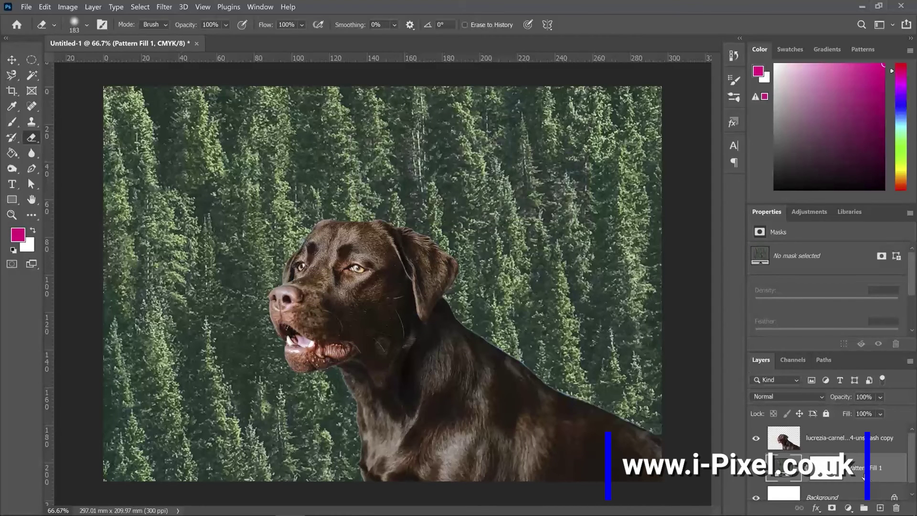
Step: Delete the pattern fill layer
{"action": "left_click", "coordinate": [831, 468]}
{"action": "left_click_drag", "start_coordinate": [860, 470], "coordinate": [898, 510]}
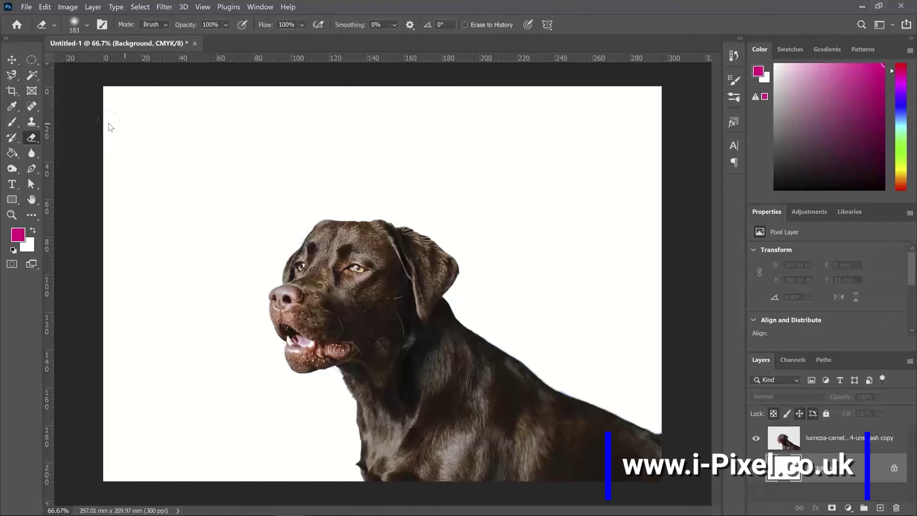
Step: Activate the Brush tool and add a magenta #ed1c7e Solid Color fill layer above the dog layer
{"action": "right_click", "coordinate": [30, 140]}
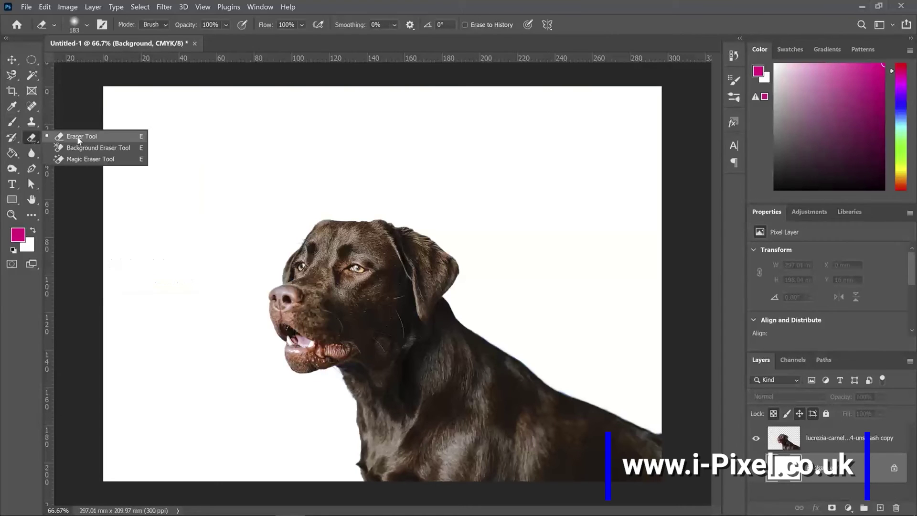
{"action": "left_click", "coordinate": [33, 137]}
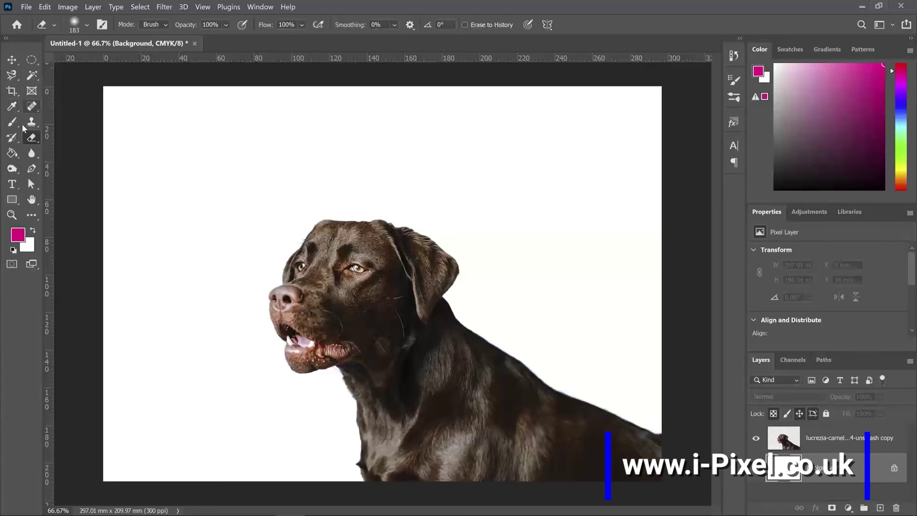
{"action": "right_click", "coordinate": [18, 122]}
{"action": "left_click", "coordinate": [50, 125]}
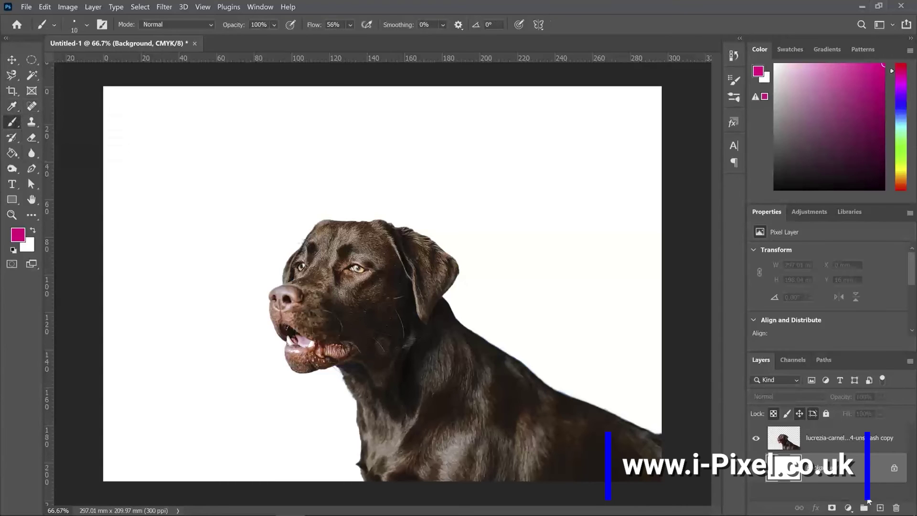
{"action": "left_click", "coordinate": [848, 508]}
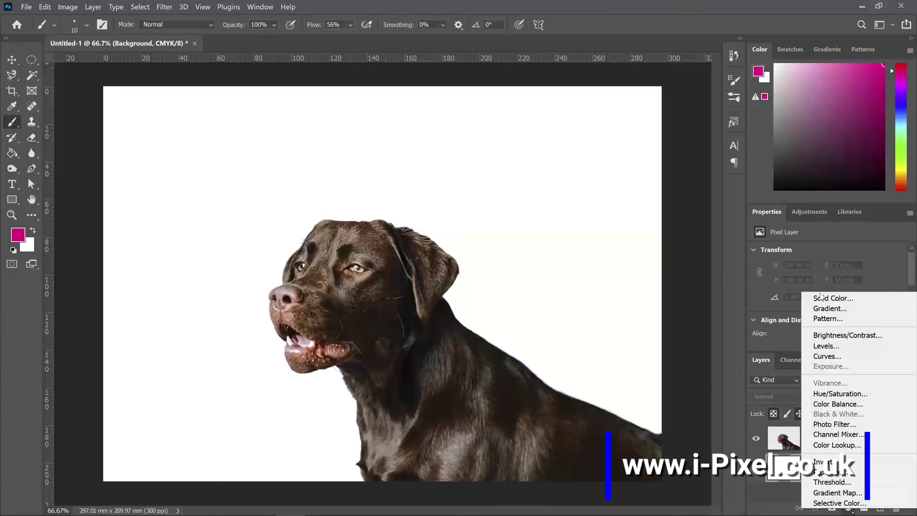
{"action": "left_click", "coordinate": [821, 298]}
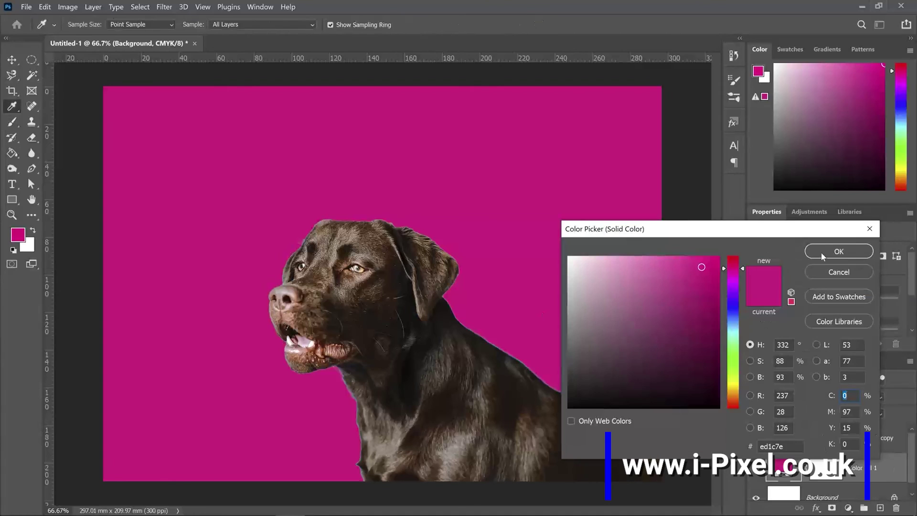
{"action": "left_click", "coordinate": [823, 257]}
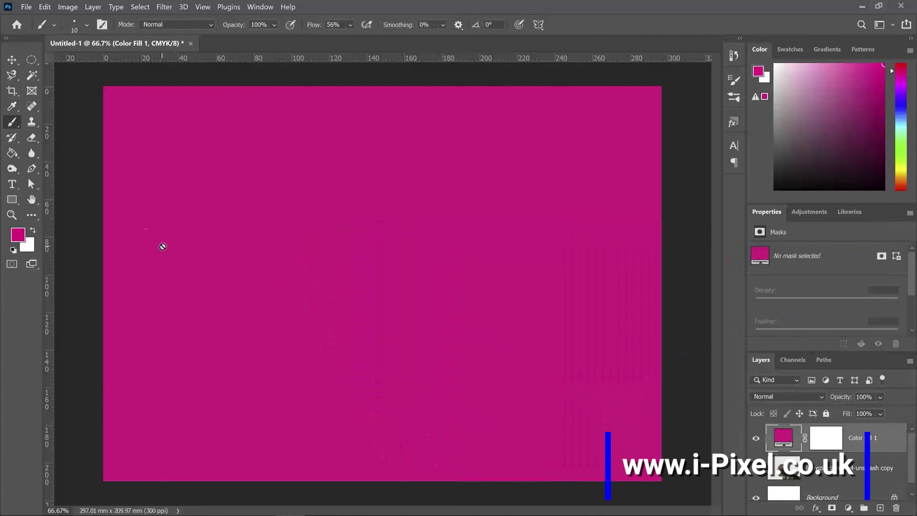
Step: Choose the rough bristle brush from the recently used brushes and set its size to 94 px
{"action": "left_click", "coordinate": [87, 27]}
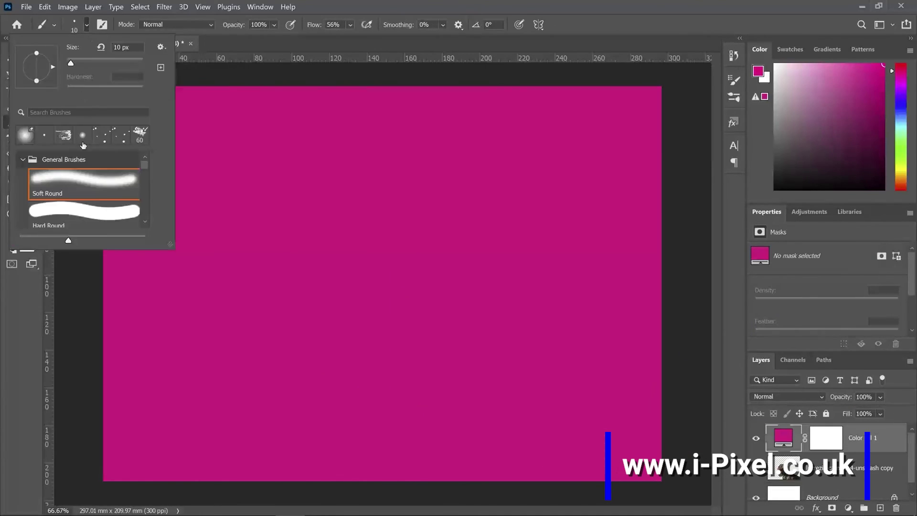
{"action": "left_click", "coordinate": [64, 136]}
{"action": "left_click_drag", "start_coordinate": [71, 63], "coordinate": [101, 60]}
{"action": "key", "text": "Return"}
Step: Try painting on the magenta fill, decline rasterizing it, and paint black on its layer mask across the dog's eye and ear
{"action": "left_click", "coordinate": [438, 256]}
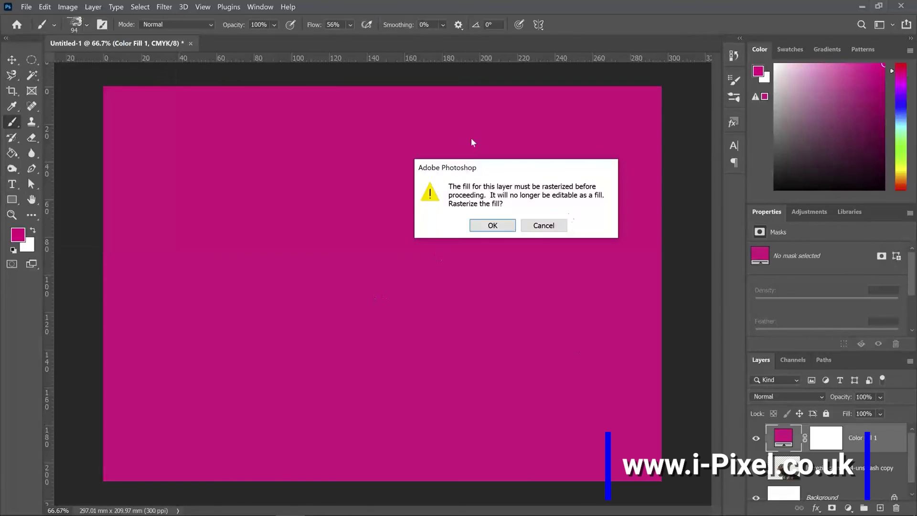
{"action": "left_click", "coordinate": [544, 225]}
{"action": "left_click", "coordinate": [825, 439]}
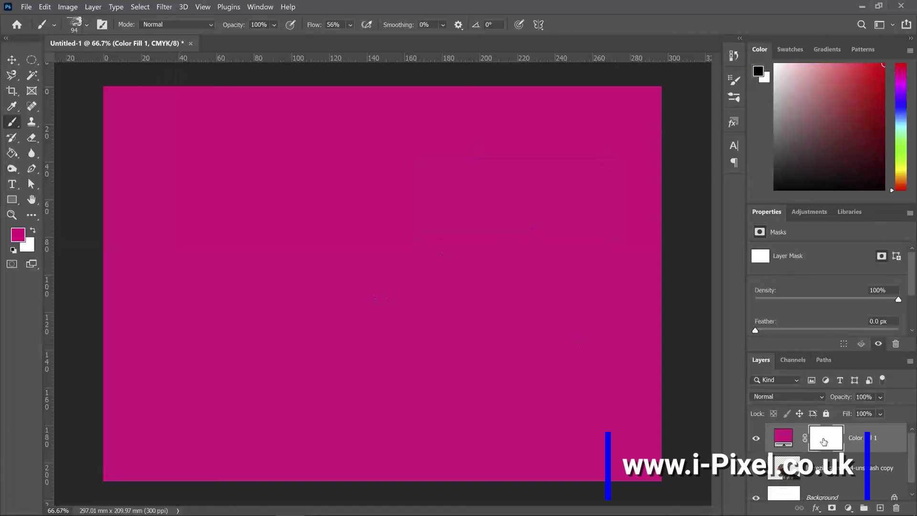
{"action": "mouse_move", "coordinate": [377, 286]}
{"action": "left_mouse_down"}
{"action": "mouse_move", "coordinate": [446, 245]}
{"action": "mouse_move", "coordinate": [335, 306]}
{"action": "mouse_move", "coordinate": [492, 220]}
{"action": "mouse_move", "coordinate": [374, 284]}
{"action": "mouse_move", "coordinate": [459, 239]}
{"action": "mouse_move", "coordinate": [430, 222]}
{"action": "mouse_move", "coordinate": [377, 258]}
{"action": "mouse_move", "coordinate": [356, 232]}
{"action": "left_mouse_up"}
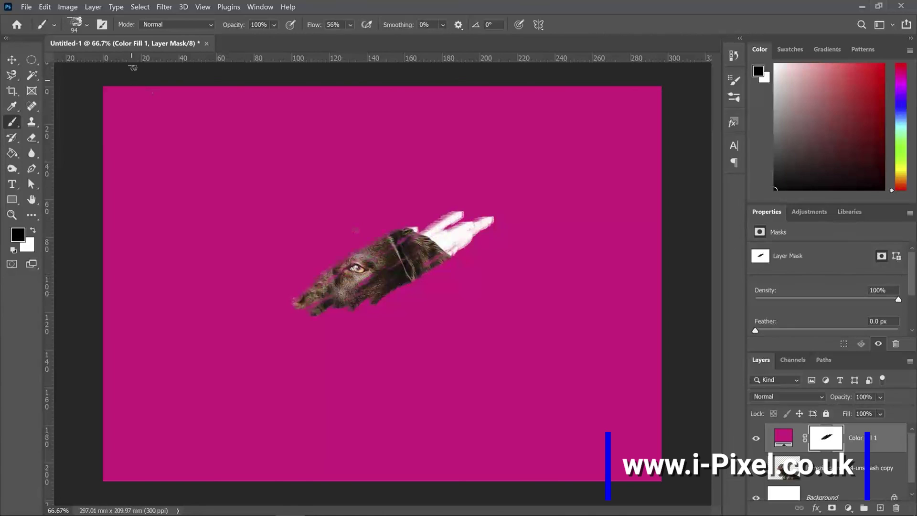
Step: Enlarge the brush to 291 px and paint black on the fill's mask over the dog's forehead, muzzle and neck
{"action": "left_click", "coordinate": [87, 25]}
{"action": "left_click_drag", "start_coordinate": [92, 62], "coordinate": [127, 63]}
{"action": "left_click_drag", "start_coordinate": [352, 242], "coordinate": [375, 235]}
{"action": "mouse_move", "coordinate": [336, 262]}
{"action": "left_mouse_down"}
{"action": "mouse_move", "coordinate": [330, 251]}
{"action": "mouse_move", "coordinate": [298, 279]}
{"action": "mouse_move", "coordinate": [291, 241]}
{"action": "mouse_move", "coordinate": [305, 330]}
{"action": "mouse_move", "coordinate": [337, 323]}
{"action": "mouse_move", "coordinate": [272, 318]}
{"action": "left_mouse_up"}
{"action": "mouse_move", "coordinate": [339, 315]}
{"action": "left_mouse_down"}
{"action": "mouse_move", "coordinate": [375, 313]}
{"action": "mouse_move", "coordinate": [468, 267]}
{"action": "mouse_move", "coordinate": [448, 274]}
{"action": "left_mouse_up"}
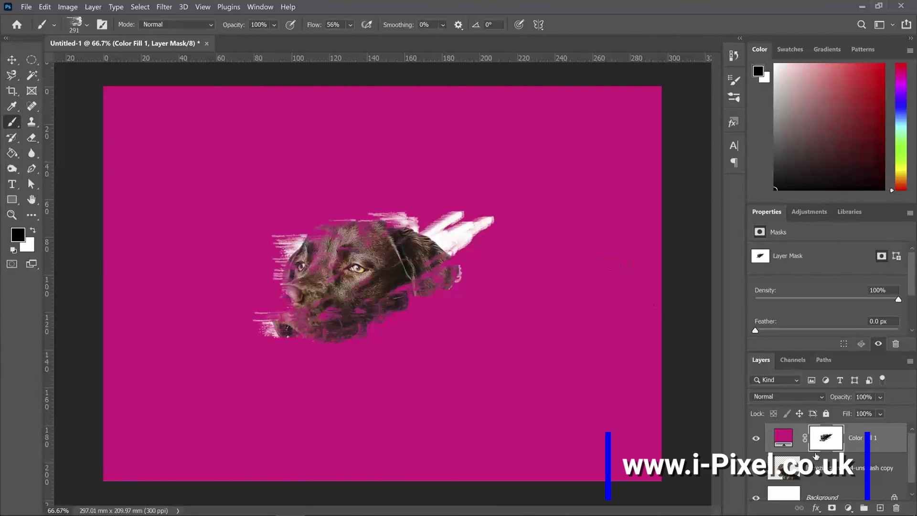
{"action": "left_click", "coordinate": [850, 507]}
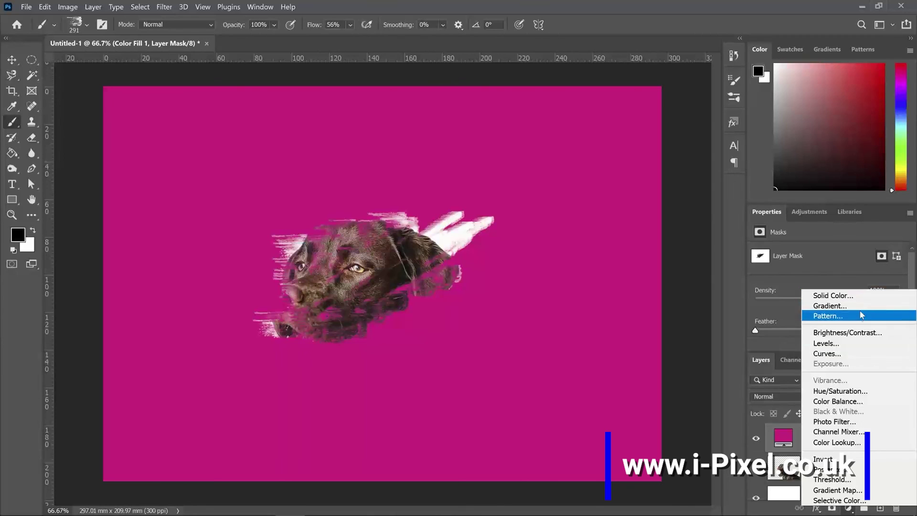
{"action": "left_click", "coordinate": [433, 278]}
{"action": "right_click", "coordinate": [18, 123]}
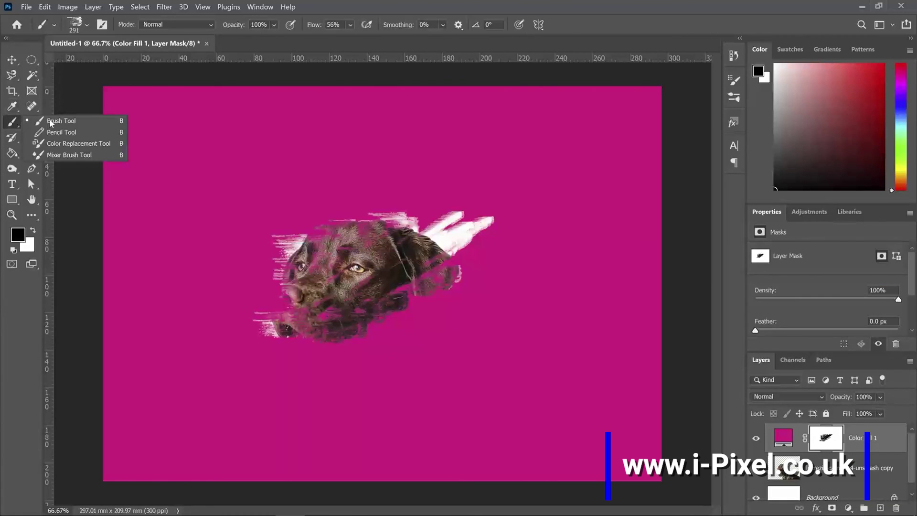
{"action": "left_click", "coordinate": [52, 123]}
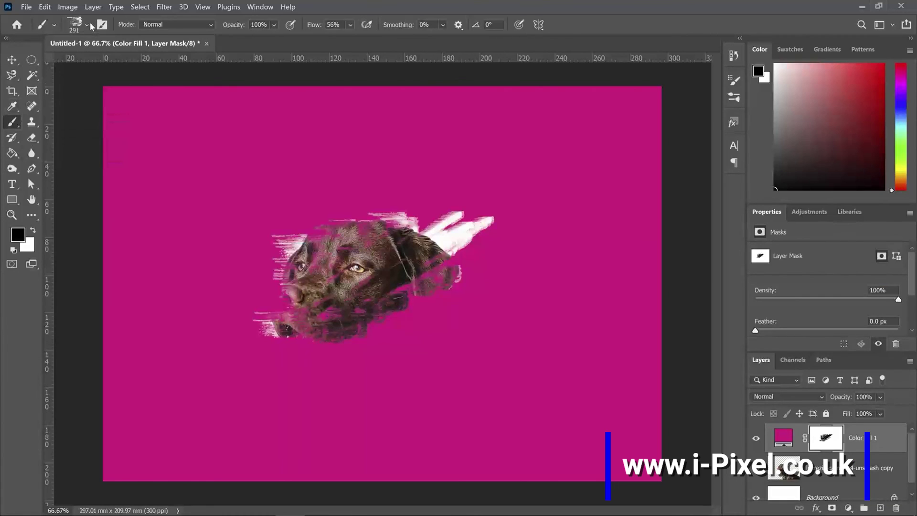
Step: Paint two short black strokes on the fill's mask above the dog's head with the 291 px bristle brush
{"action": "left_click", "coordinate": [88, 25]}
{"action": "left_click", "coordinate": [87, 25]}
{"action": "left_click_drag", "start_coordinate": [378, 197], "coordinate": [358, 211]}
{"action": "left_click_drag", "start_coordinate": [311, 218], "coordinate": [287, 210]}
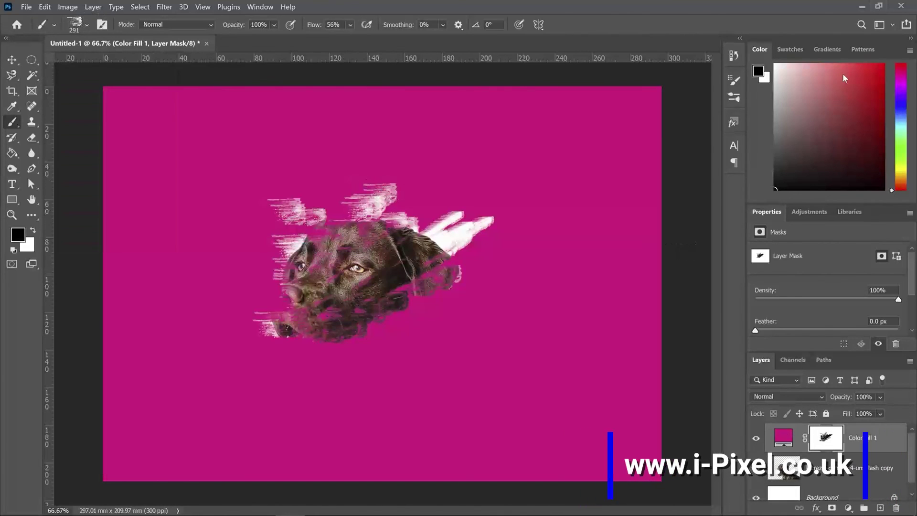